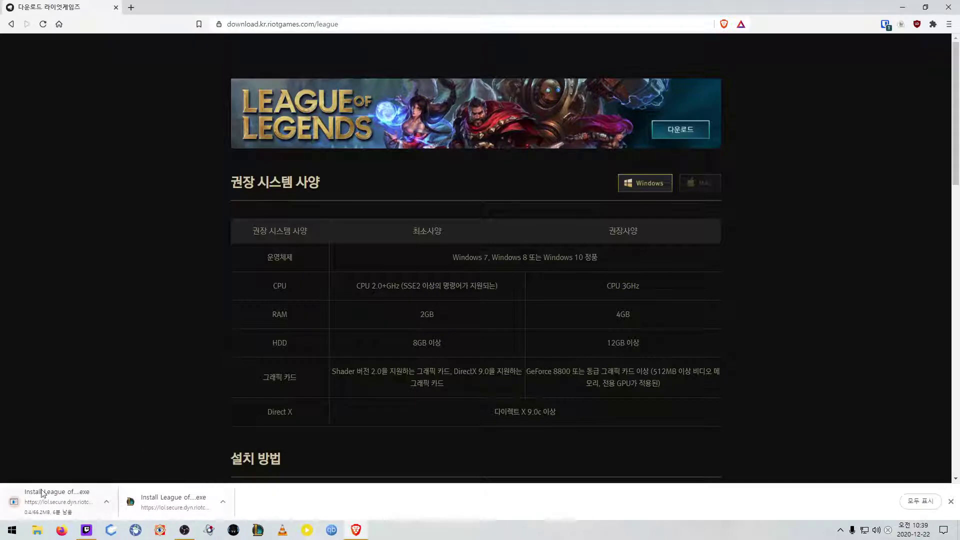
Step: Cancel the duplicate League of Legends installer download and show the finished installer in its folder
click(107, 502)
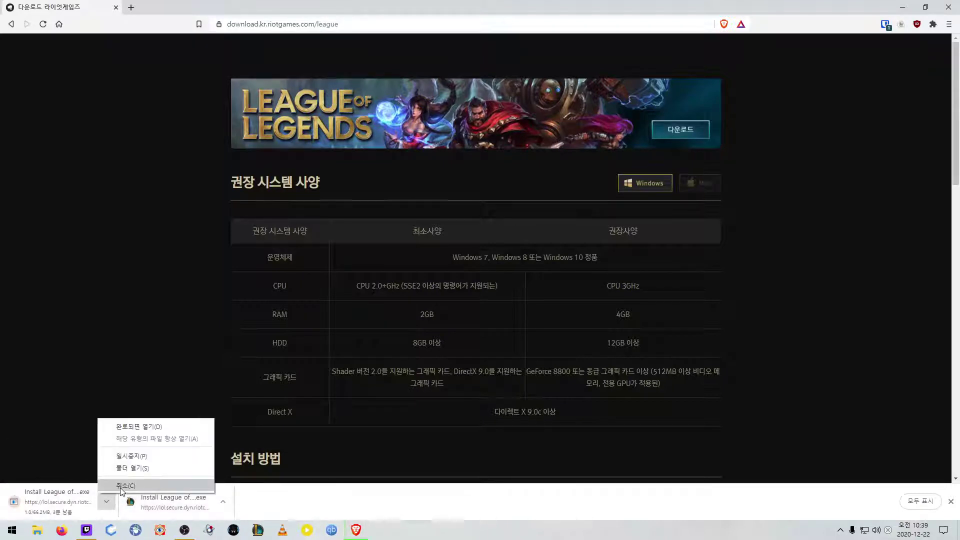
click(126, 485)
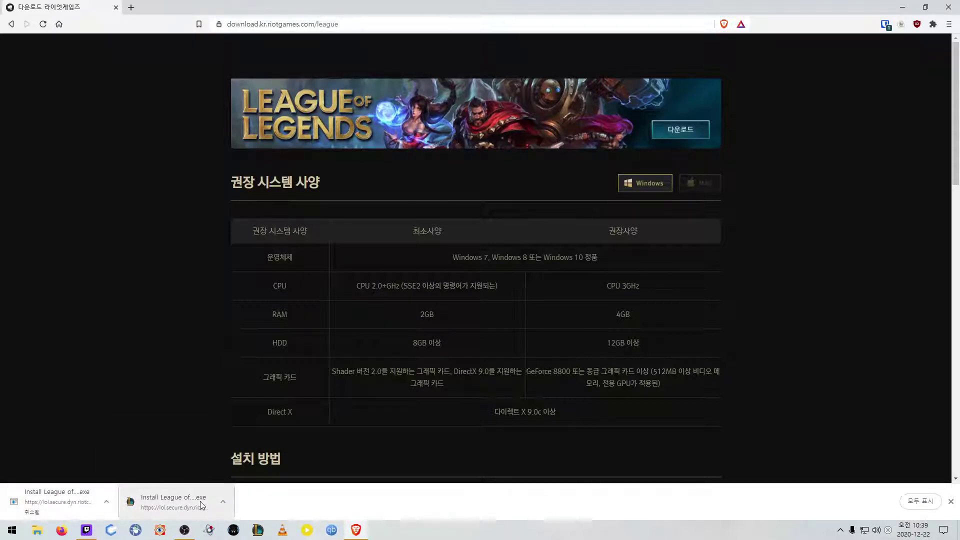
click(223, 501)
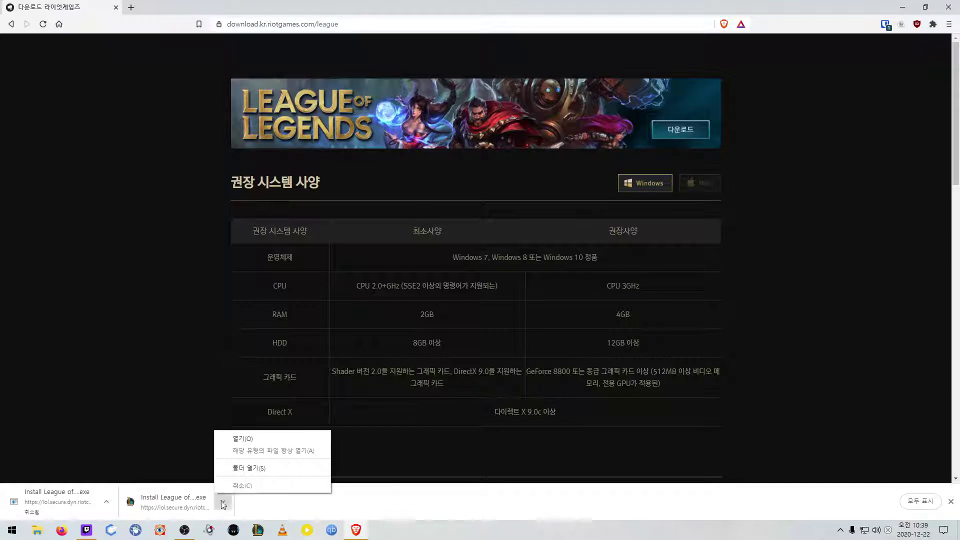
click(248, 468)
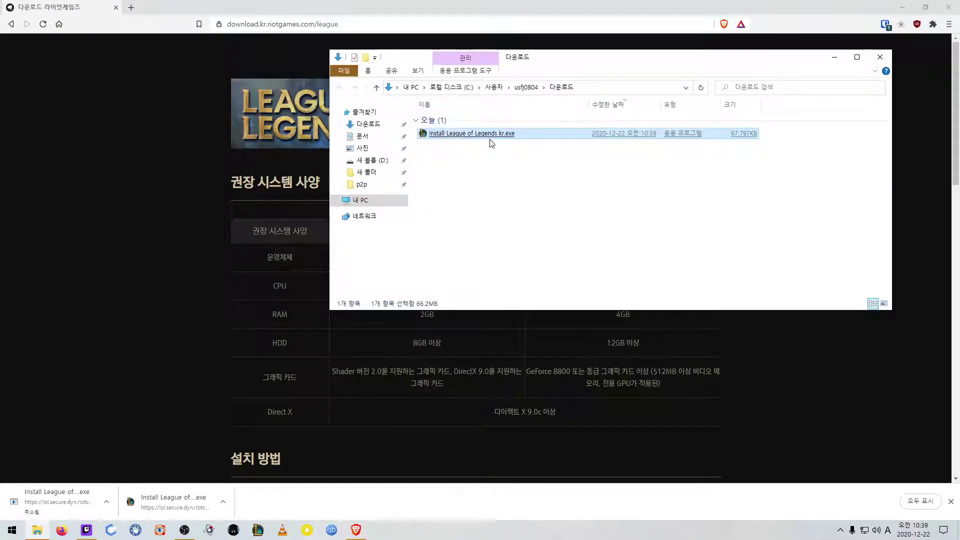
click(832, 58)
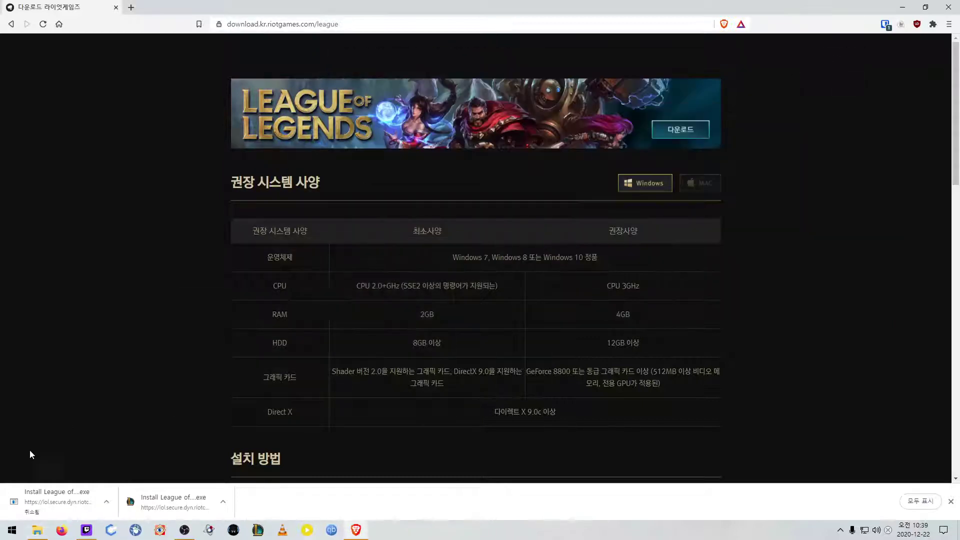
Step: Uninstall League of Legends from the Windows list of installed apps and finish the removal
right_click(12, 530)
click(62, 251)
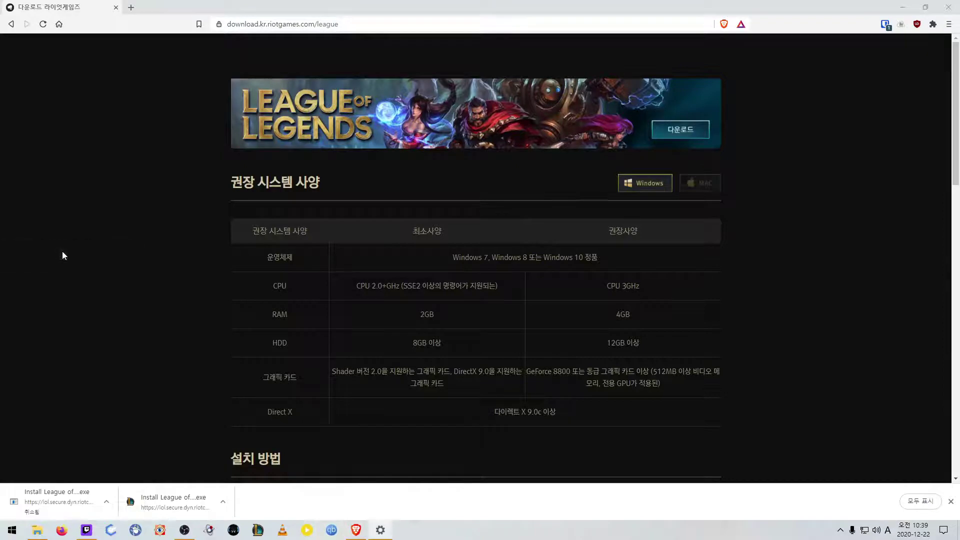
scroll(515, 338, down, 4)
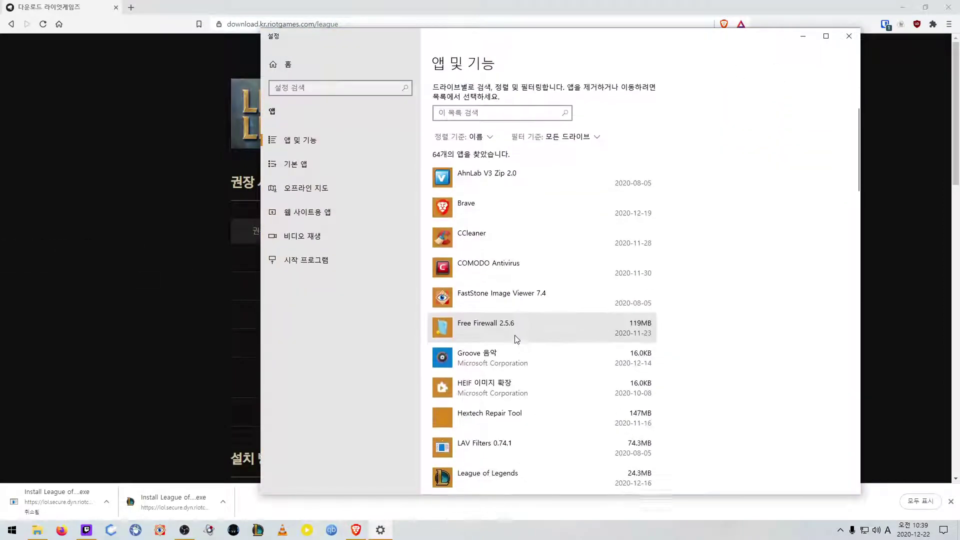
click(516, 404)
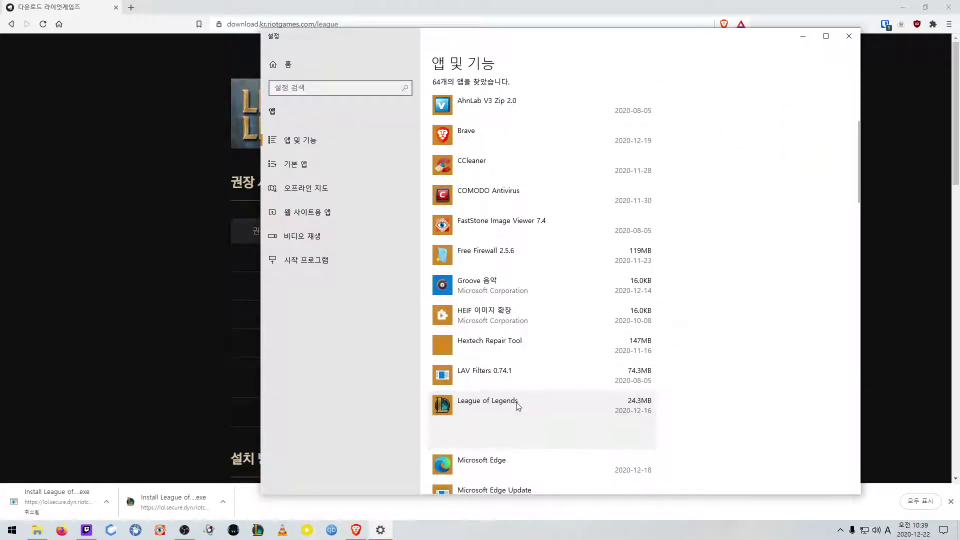
click(620, 433)
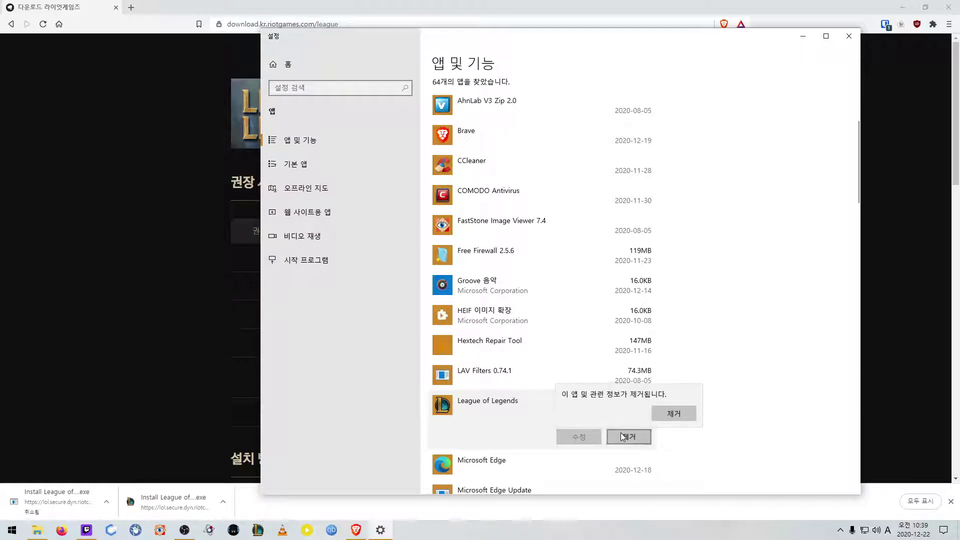
click(671, 414)
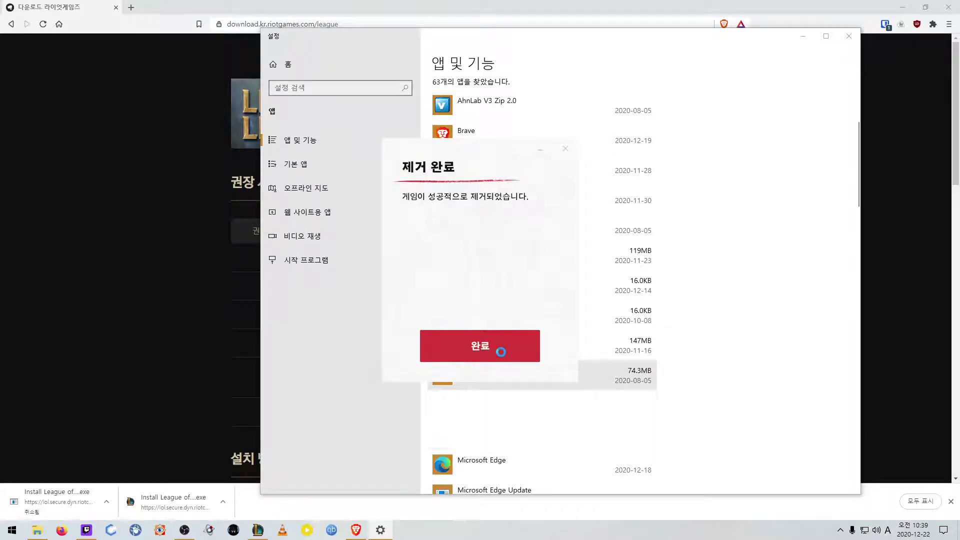
click(501, 352)
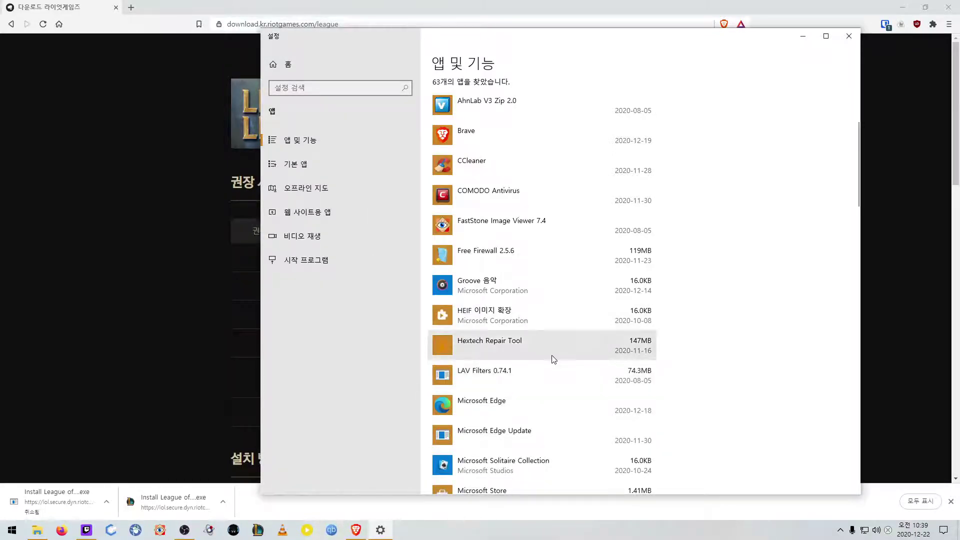
Step: Uninstall Hextech Repair Tool from the list of installed apps
click(521, 347)
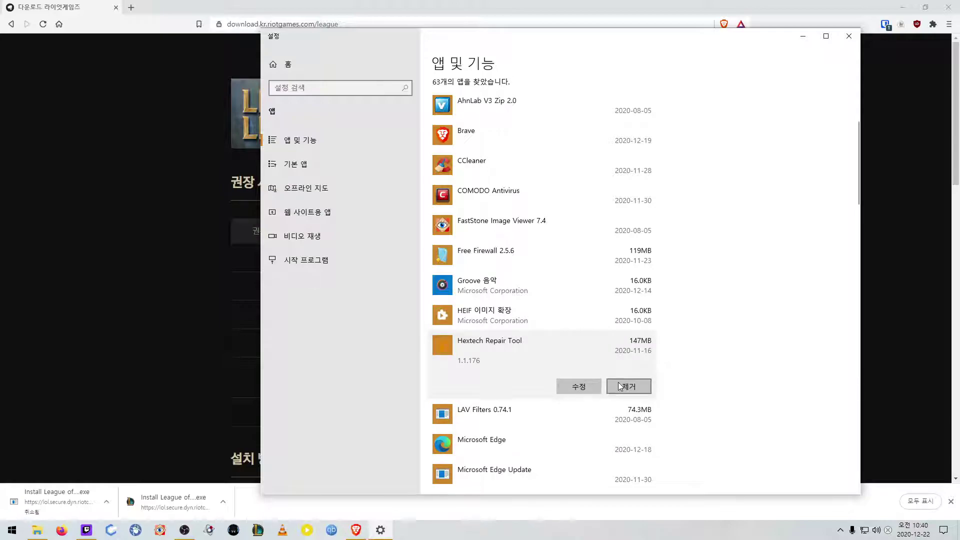
click(618, 385)
click(675, 362)
Step: Close the Windows Settings window and minimize the browser to clear the desktop
click(184, 530)
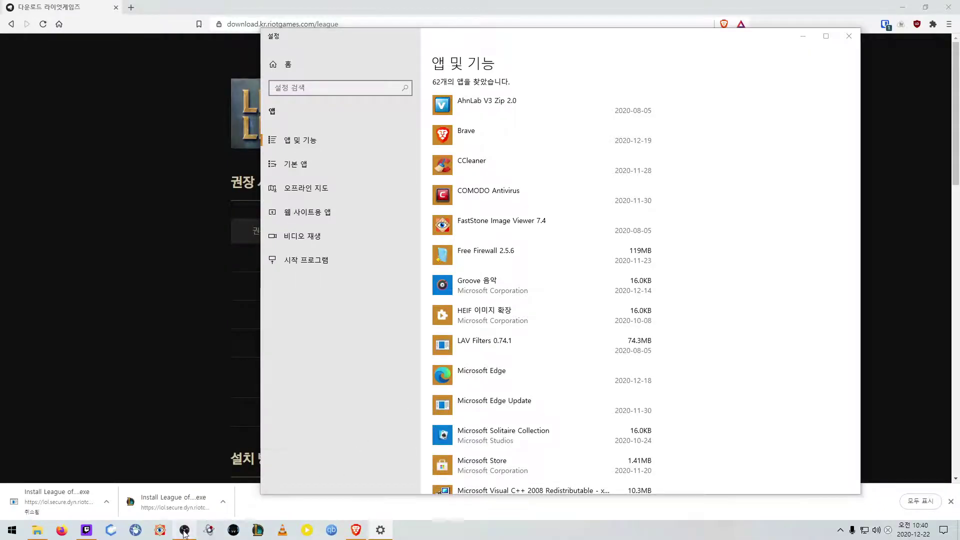
click(800, 77)
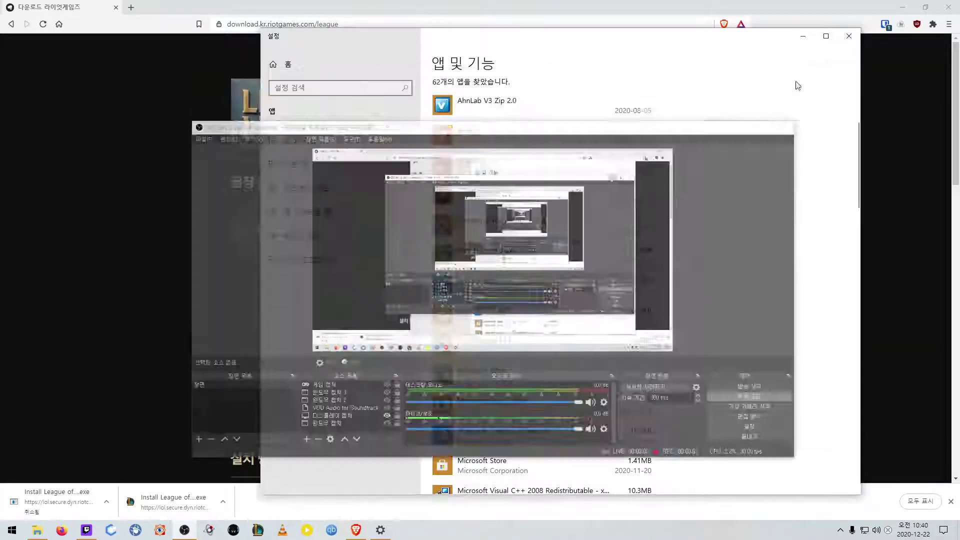
click(849, 40)
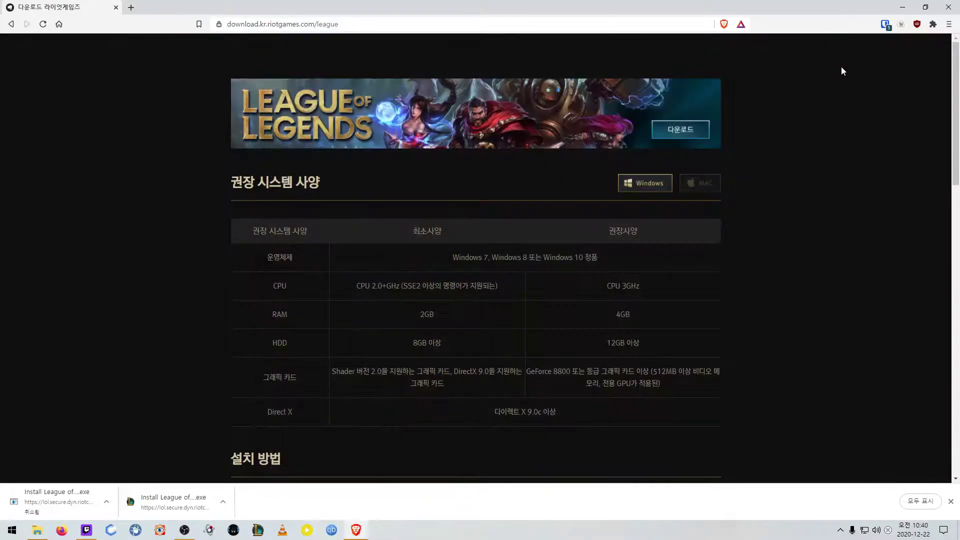
click(903, 8)
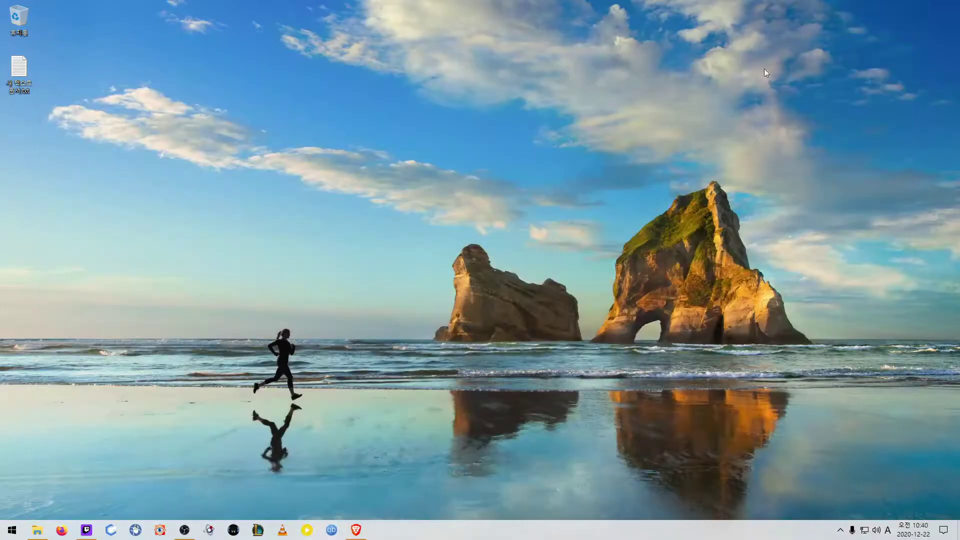
Step: Run Install League of Legends kr.exe from the Downloads folder, allow all its firewall requests, and close the folder
click(37, 529)
click(447, 211)
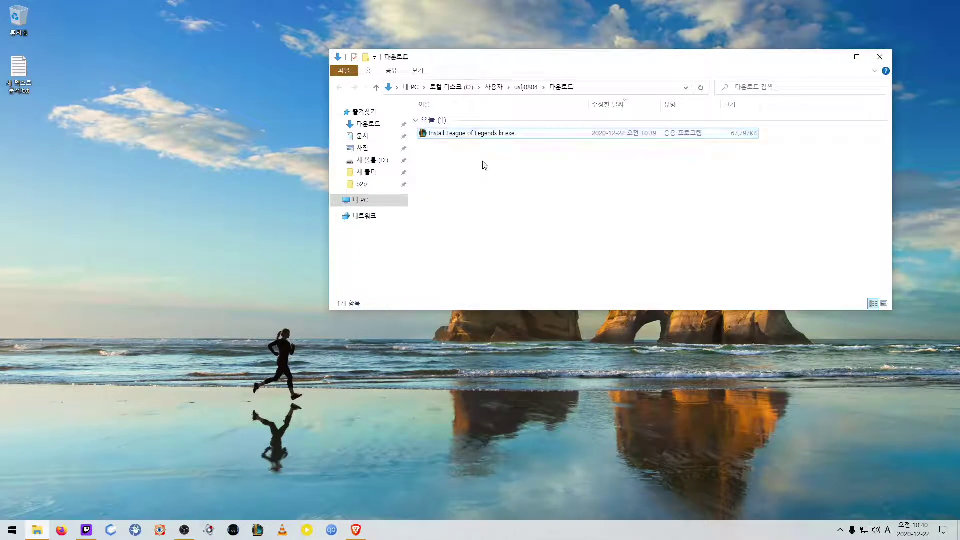
click(492, 135)
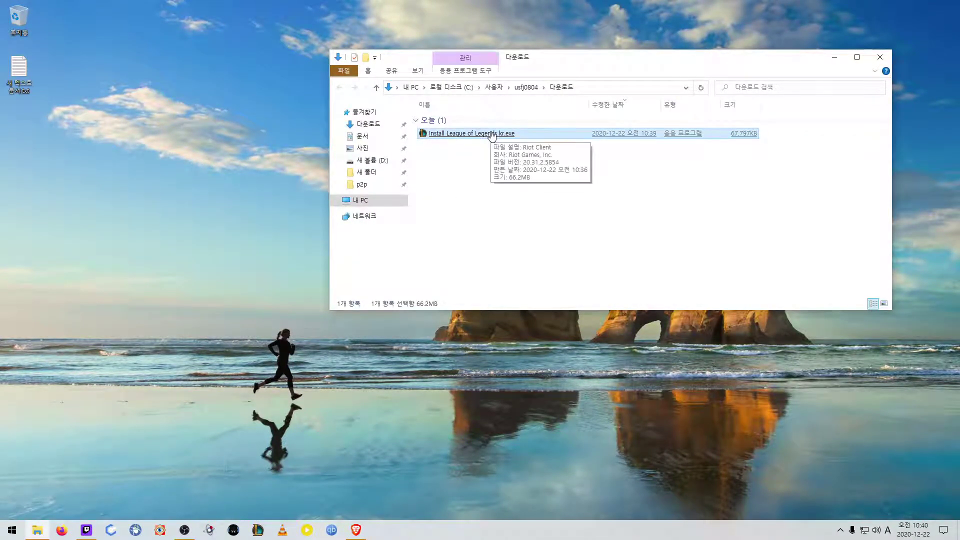
double_click(492, 135)
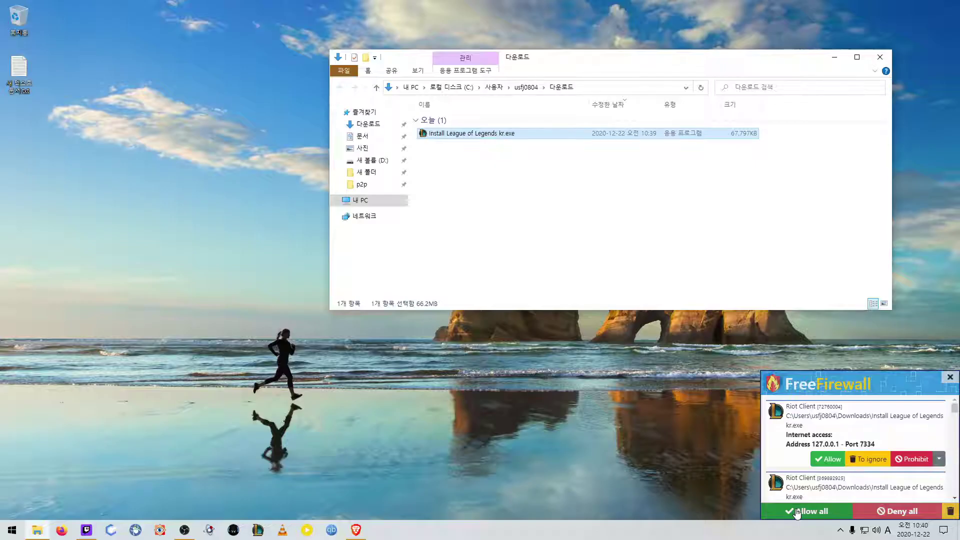
click(780, 511)
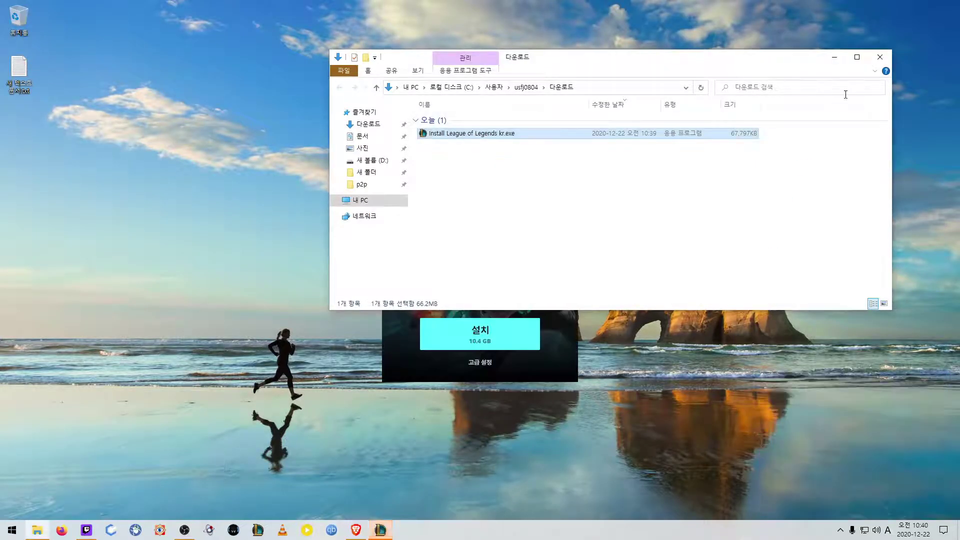
click(883, 64)
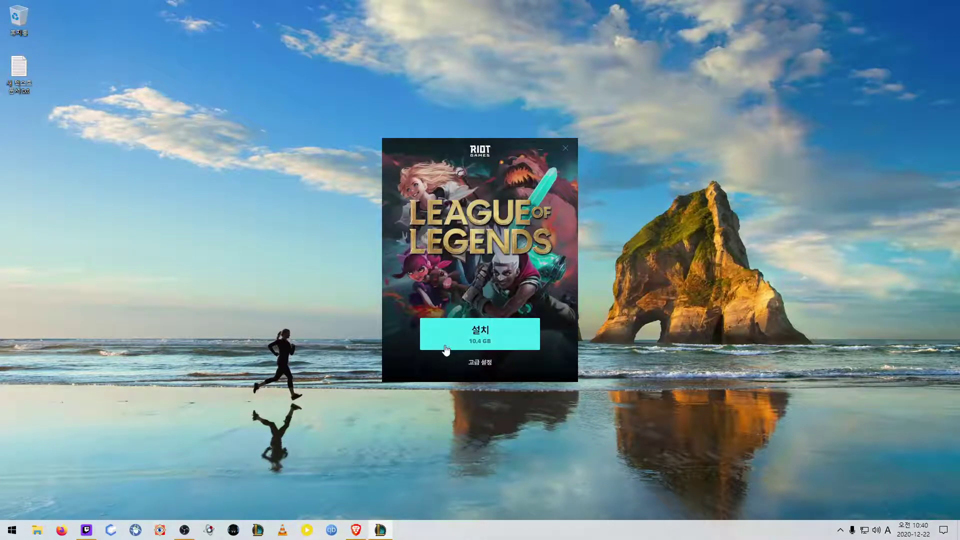
click(190, 529)
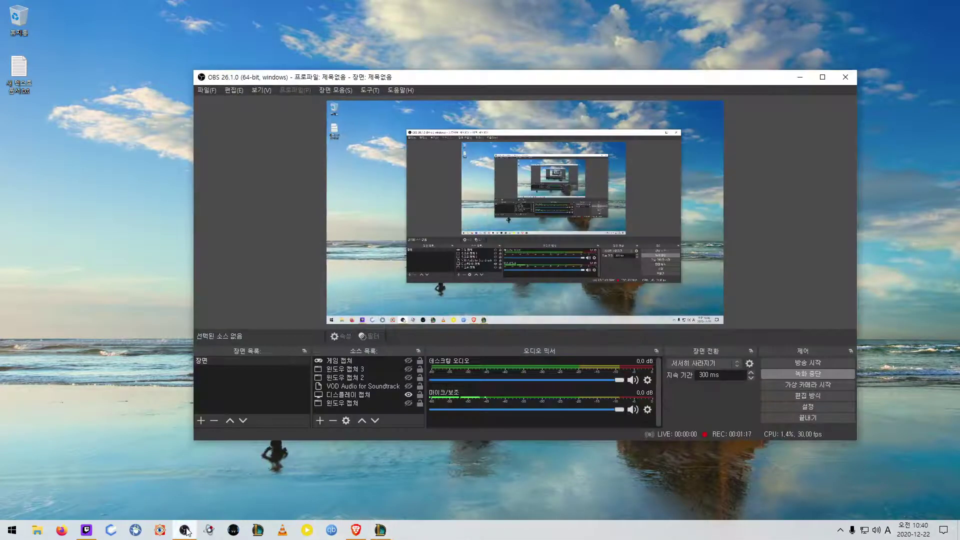
drag(657, 84, 539, 166)
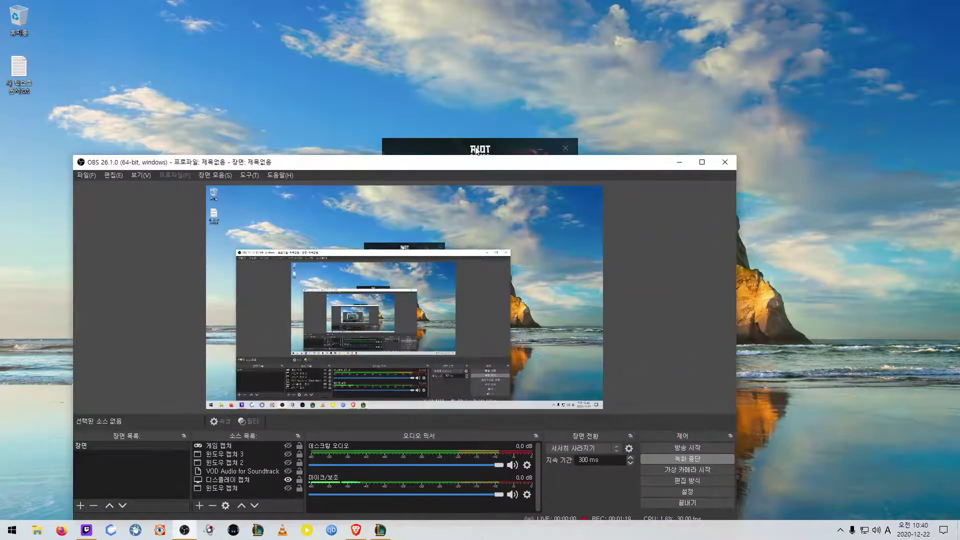
drag(476, 150, 486, 57)
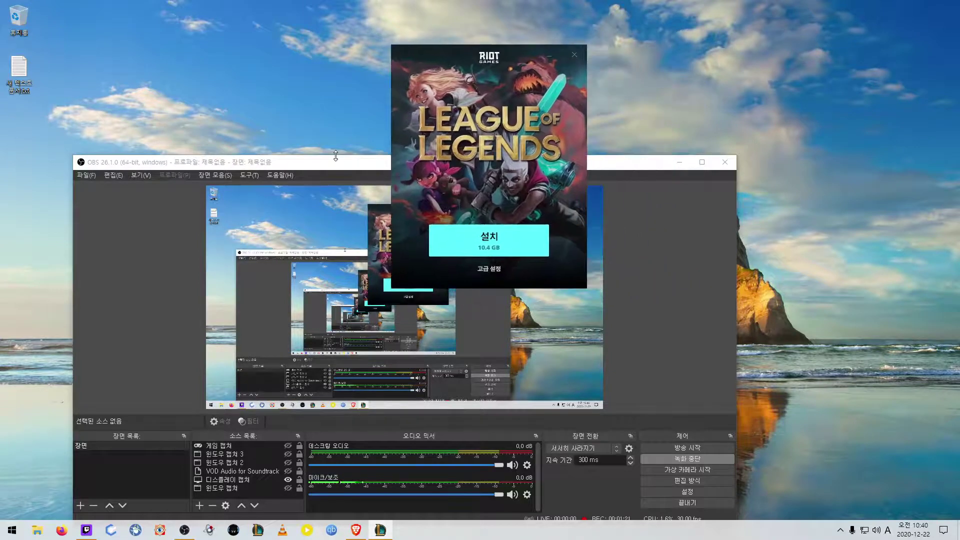
drag(336, 156, 386, 143)
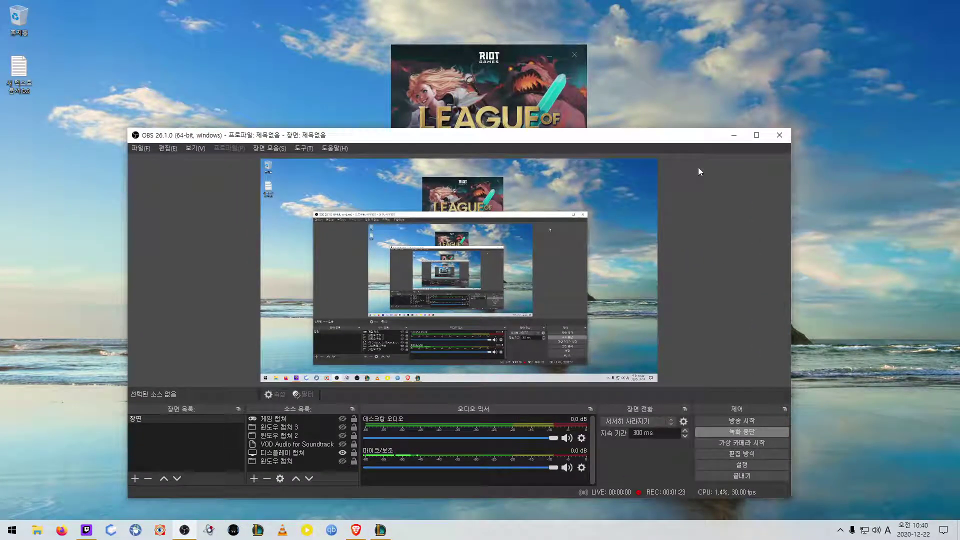
drag(477, 61, 401, 160)
click(731, 136)
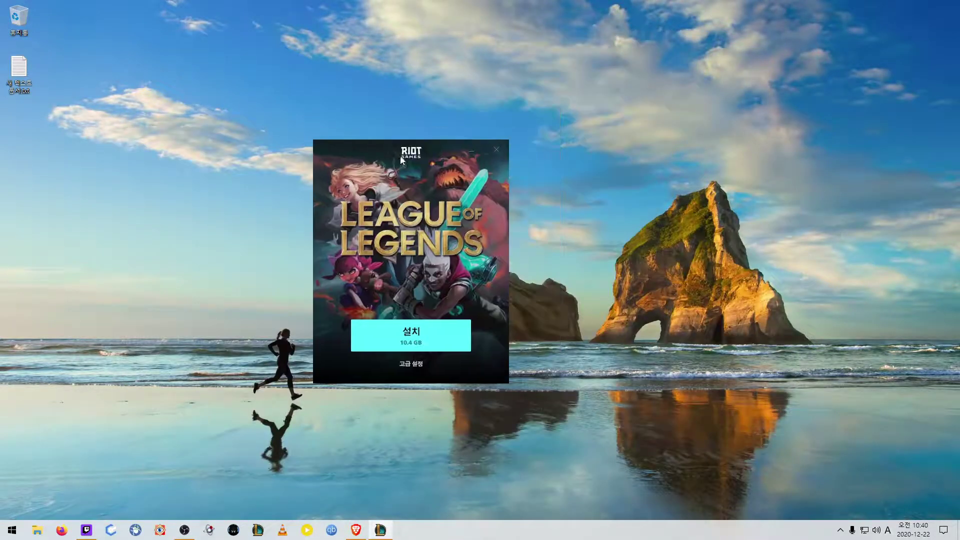
Step: Choose drive D: in the installer's advanced settings so the install path is D:\Riot Games, and start the installation
click(414, 369)
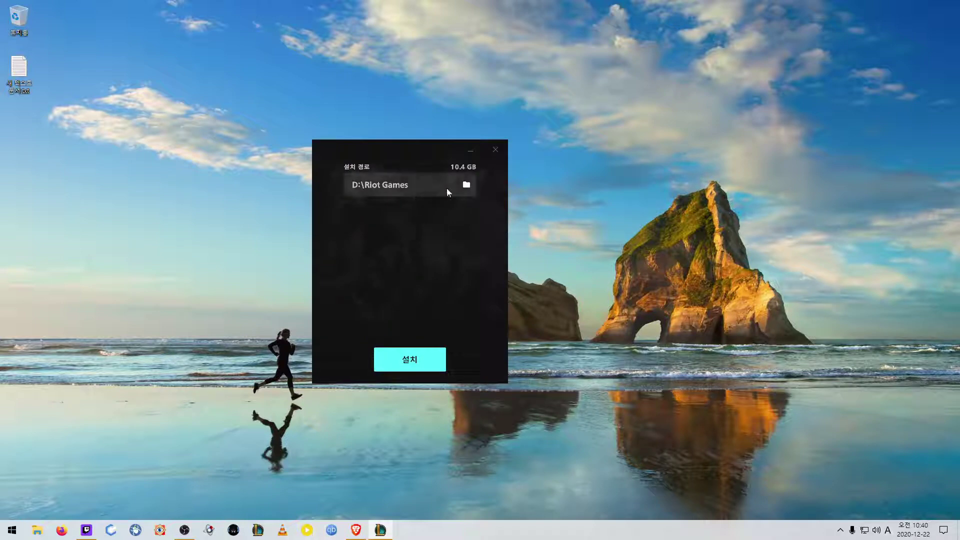
click(466, 185)
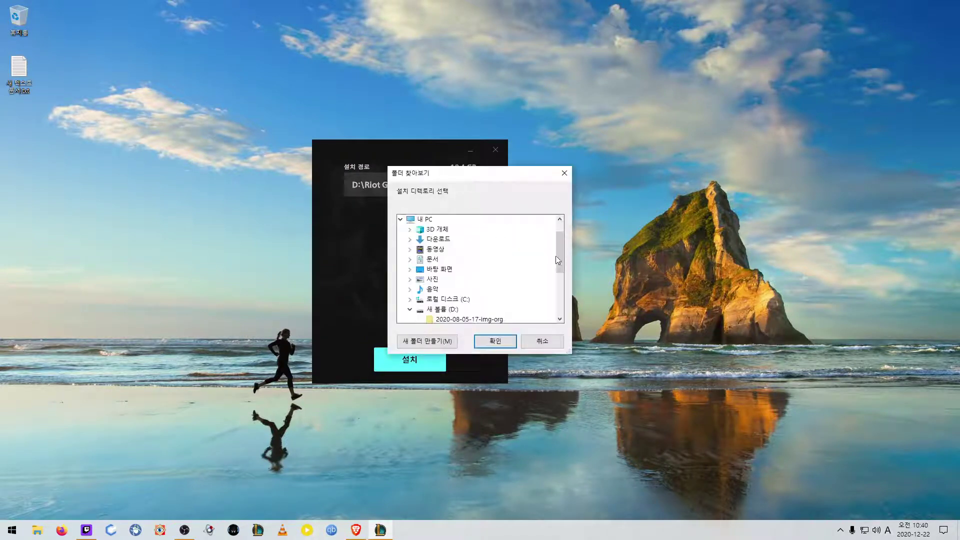
scroll(559, 253, down, 2)
click(409, 290)
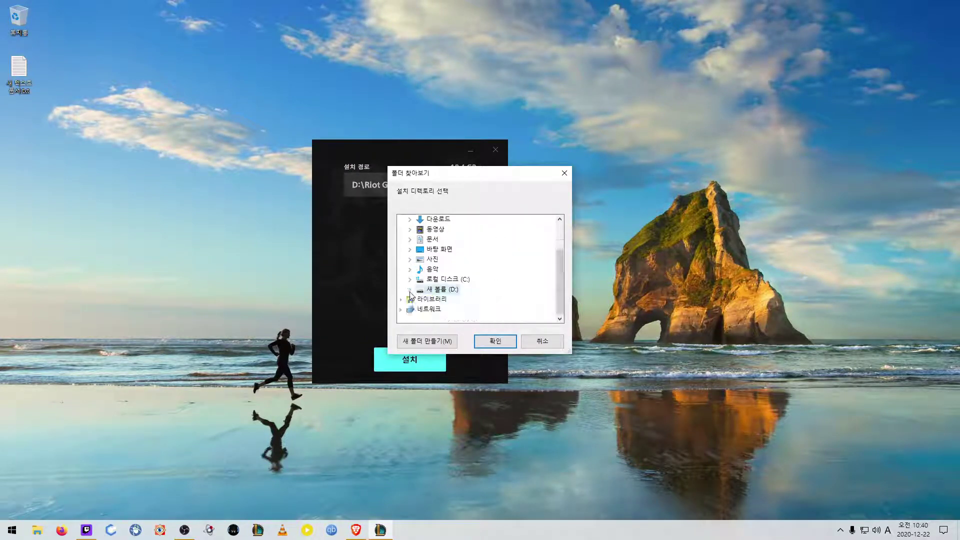
drag(556, 290, 560, 259)
double_click(468, 280)
click(455, 289)
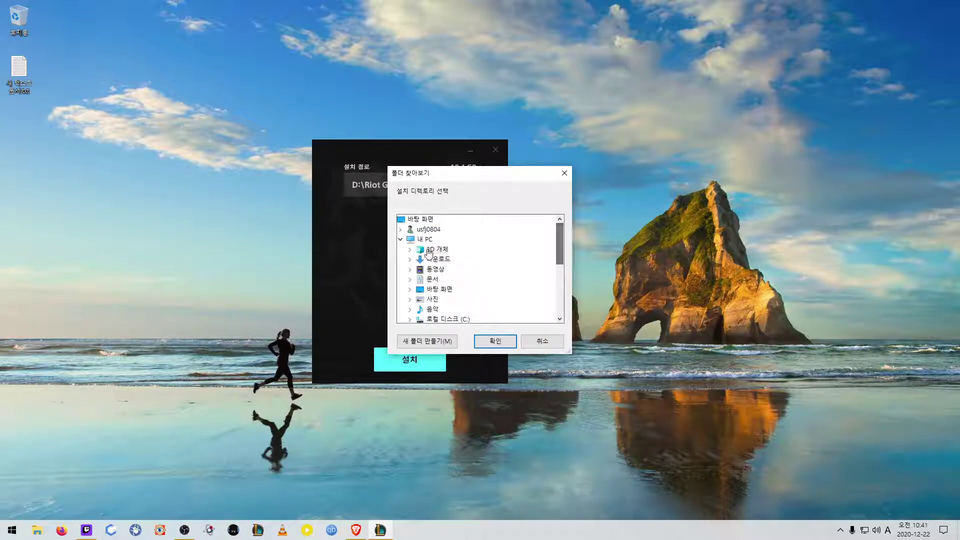
click(401, 240)
double_click(426, 240)
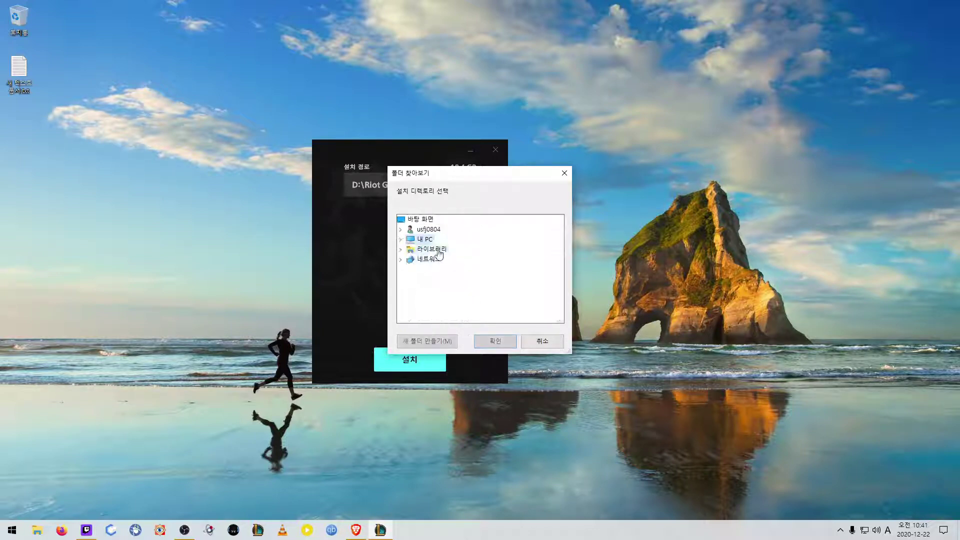
double_click(440, 309)
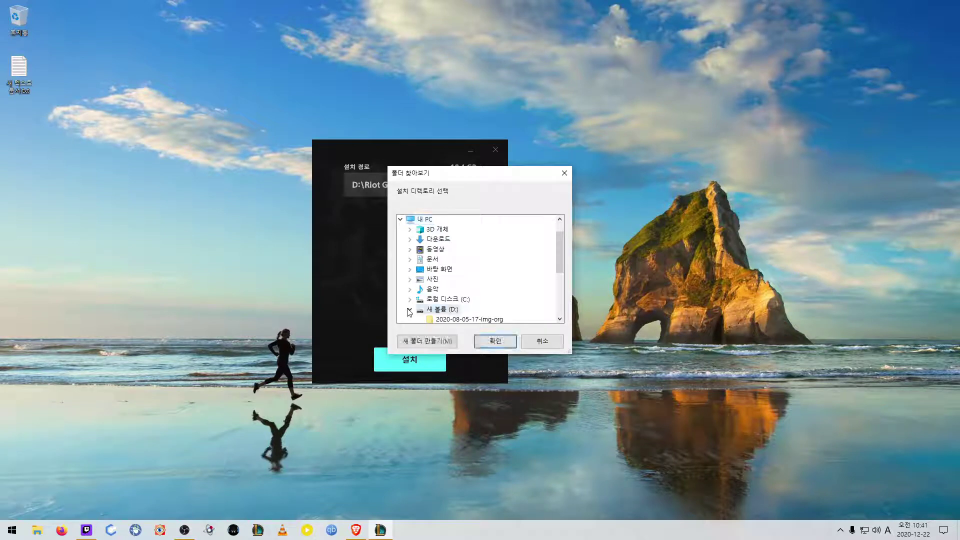
scroll(559, 281, down, 1)
double_click(471, 292)
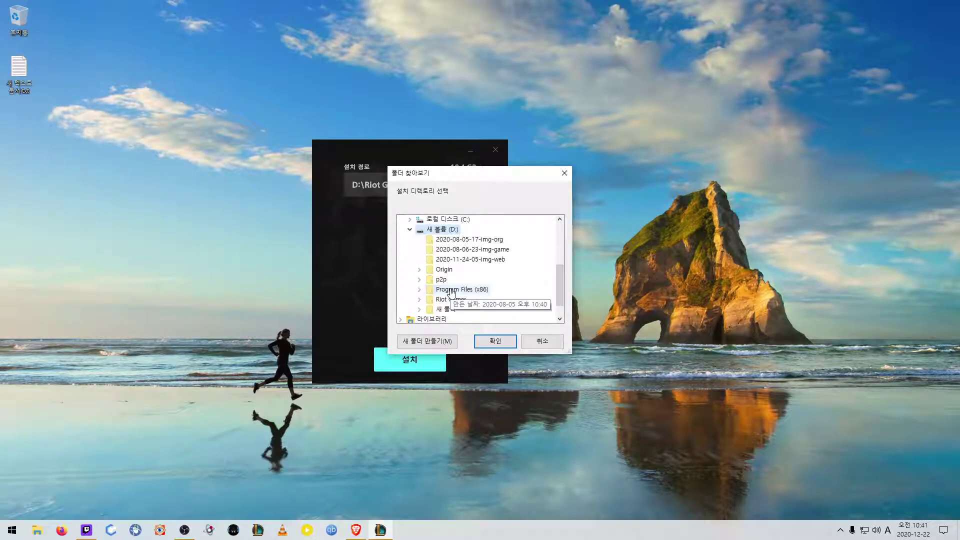
click(496, 341)
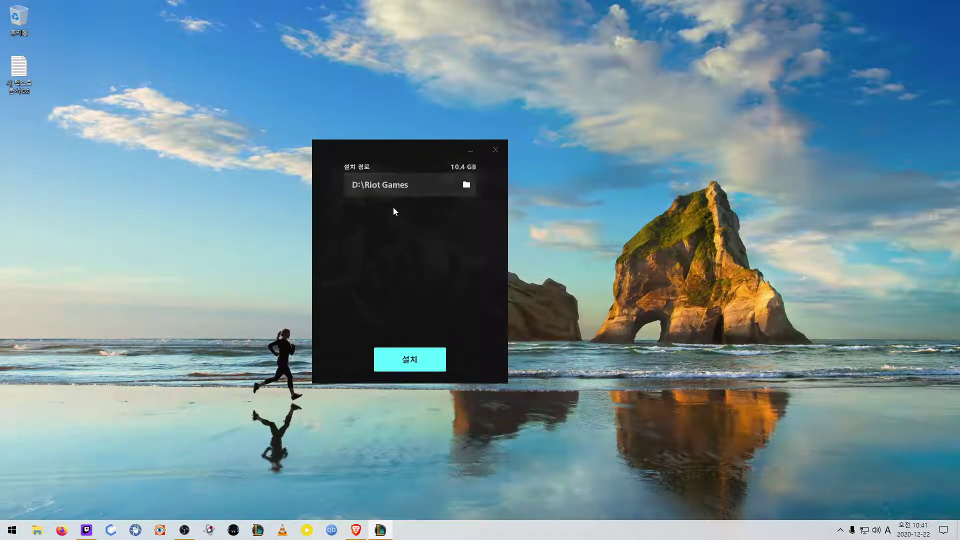
click(418, 358)
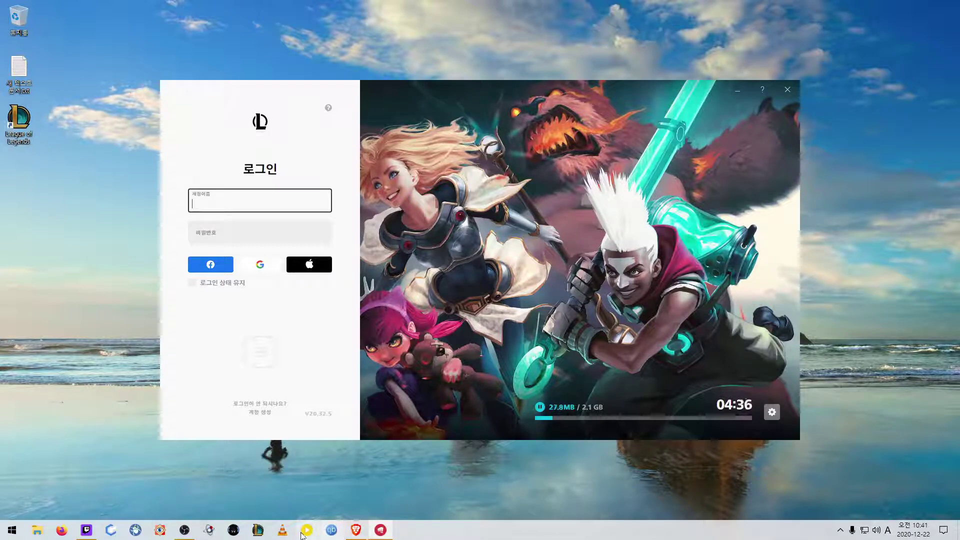
click(190, 535)
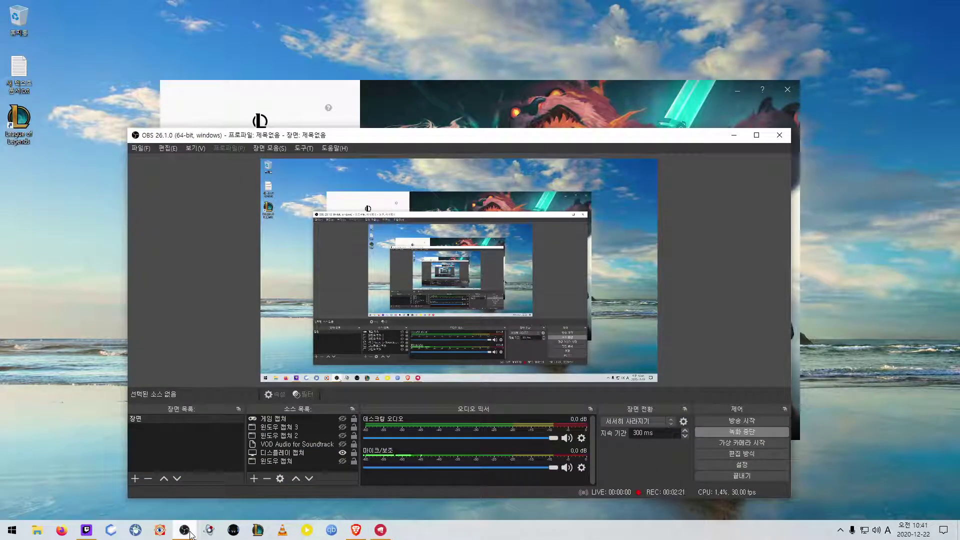
click(191, 535)
Step: Switch to the browser, return to the League of Legends homepage, and open its customer support site
click(356, 530)
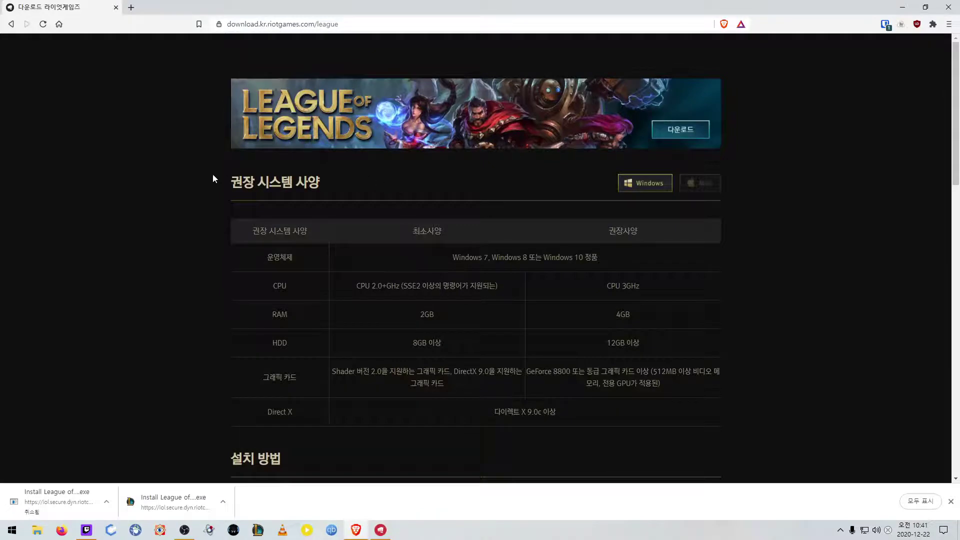
key(alt+Left)
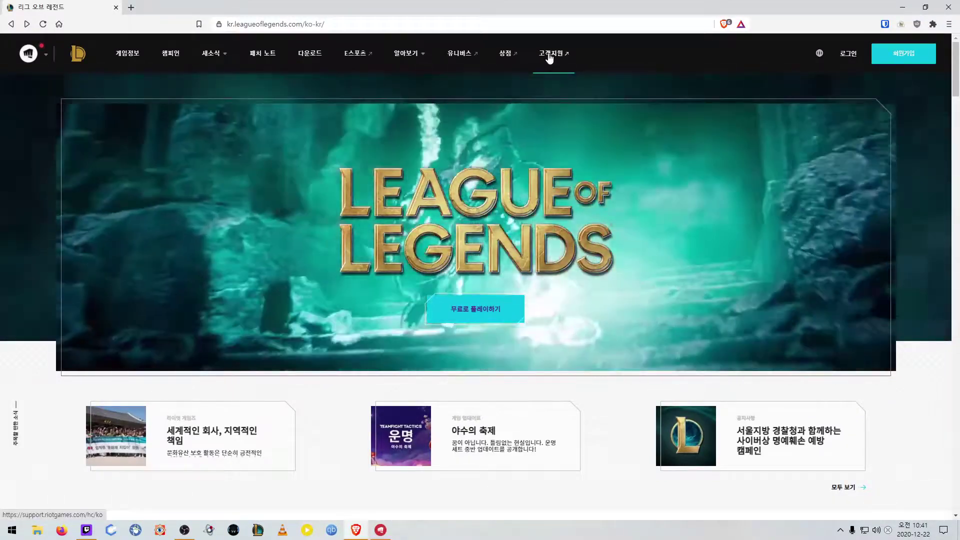
click(550, 57)
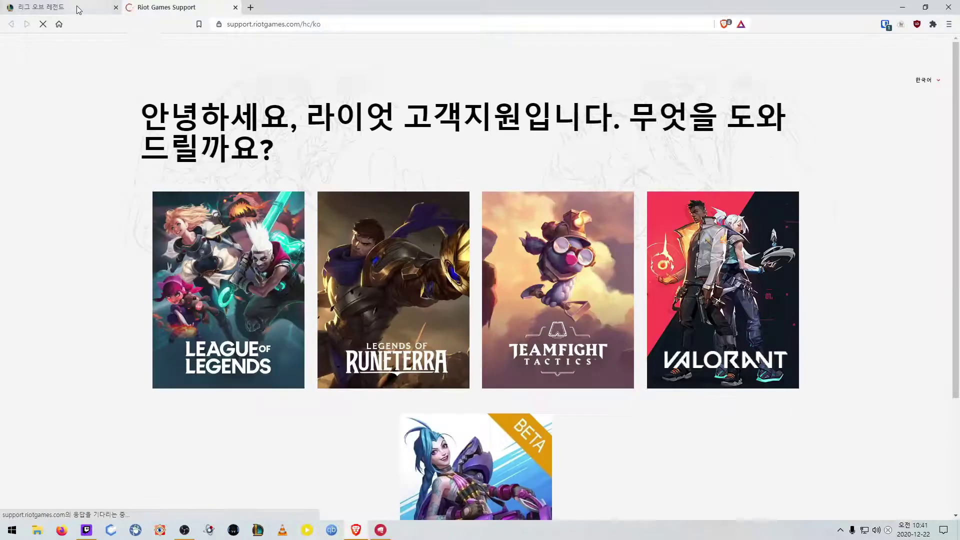
Step: Review the installation instructions on the League of Legends download page
click(77, 6)
click(313, 56)
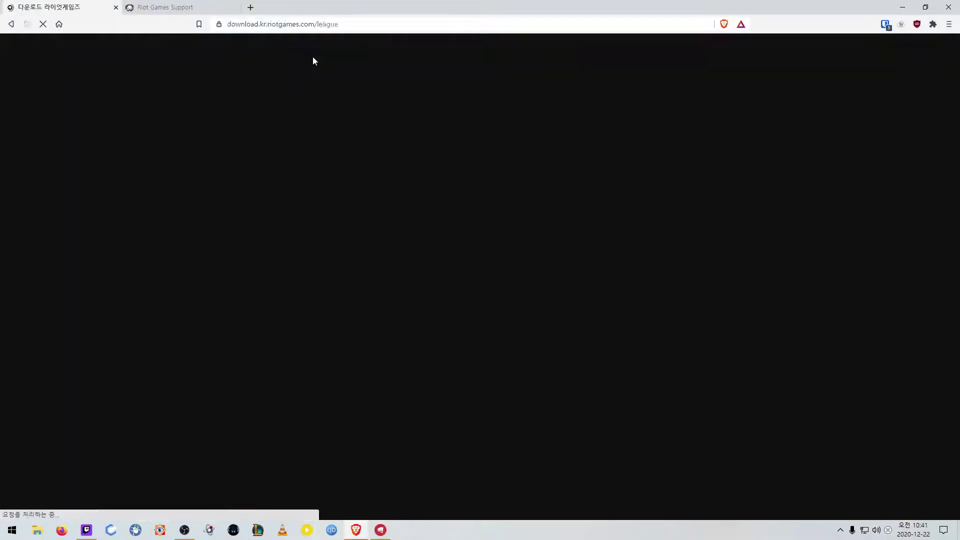
scroll(323, 250, down, 15)
scroll(324, 256, up, 4)
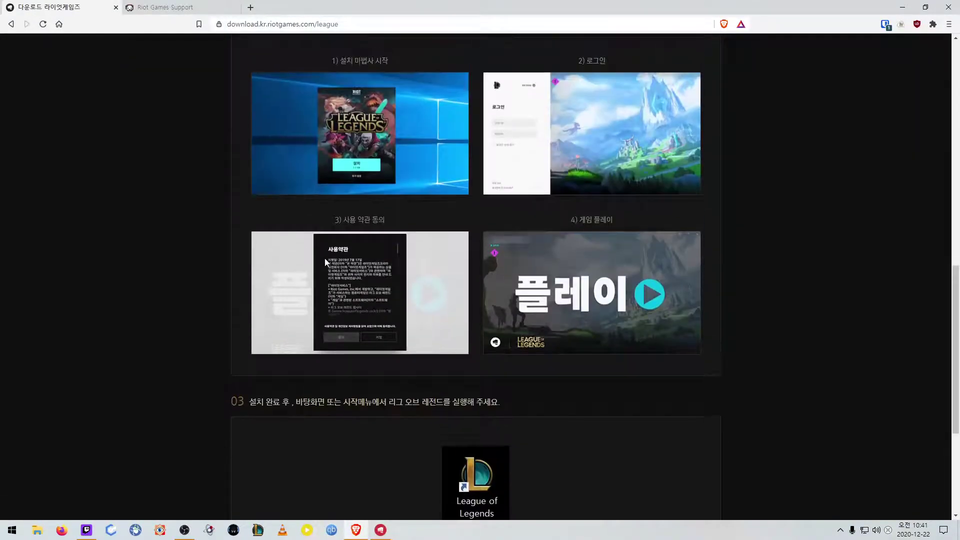
Step: Open League of Legends support from the Riot Games Support page and go to the category 로그인, 패치, 연결 및 충돌
click(197, 8)
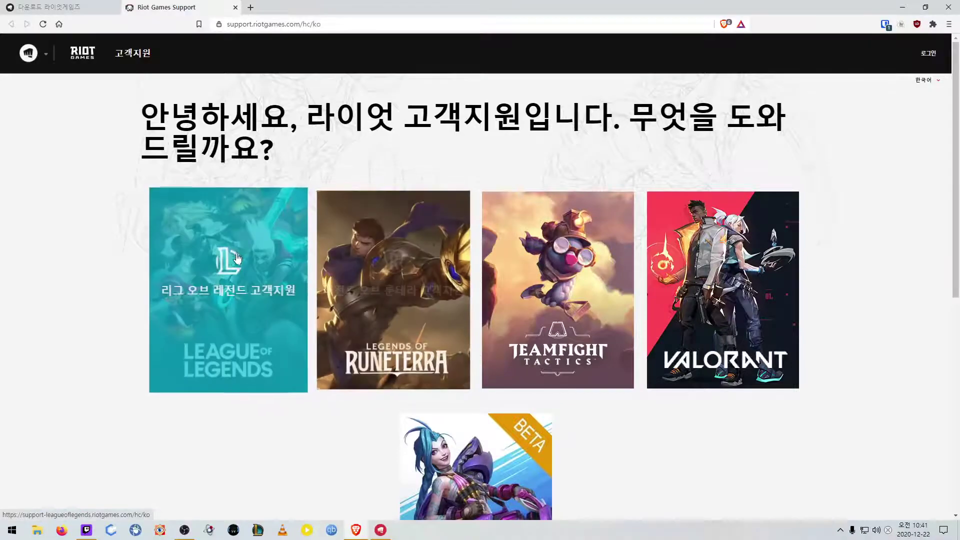
click(250, 236)
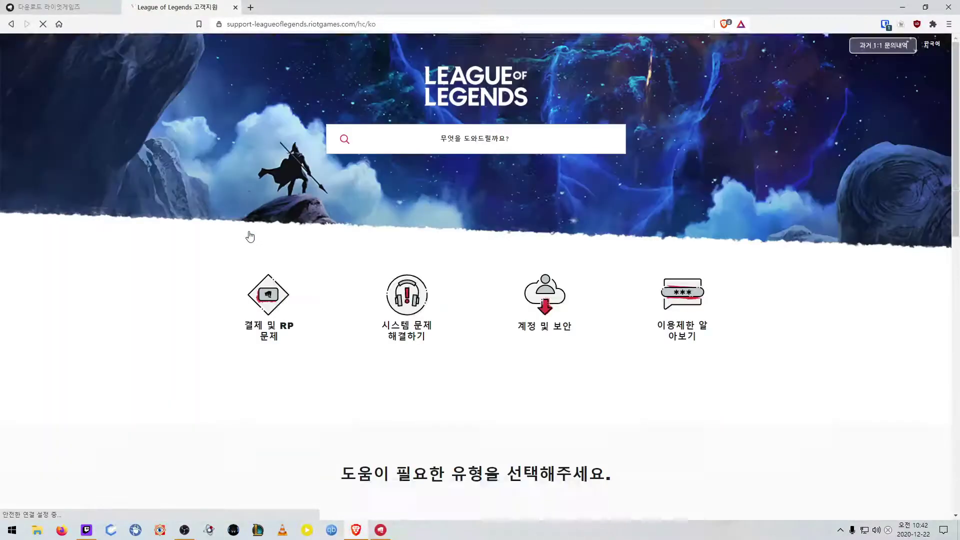
scroll(363, 338, down, 5)
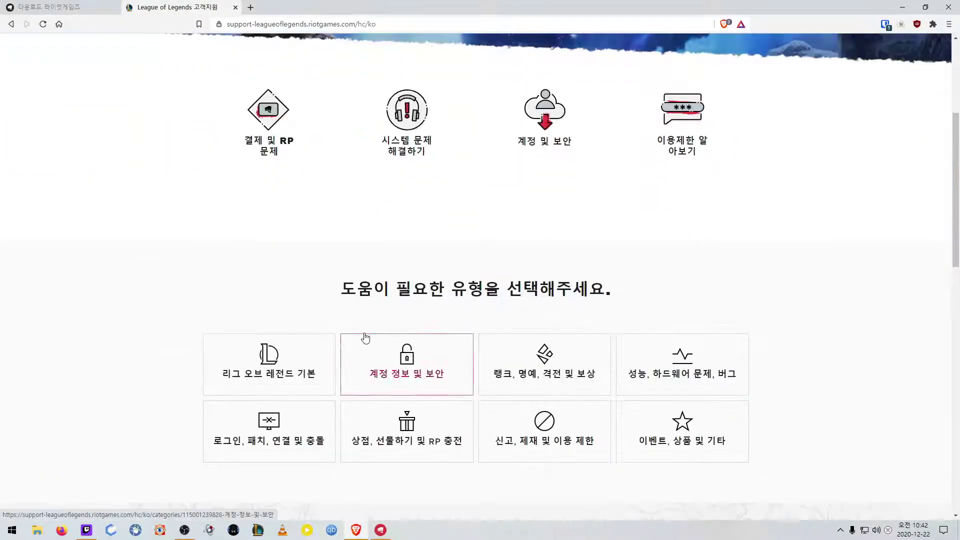
scroll(375, 298, down, 5)
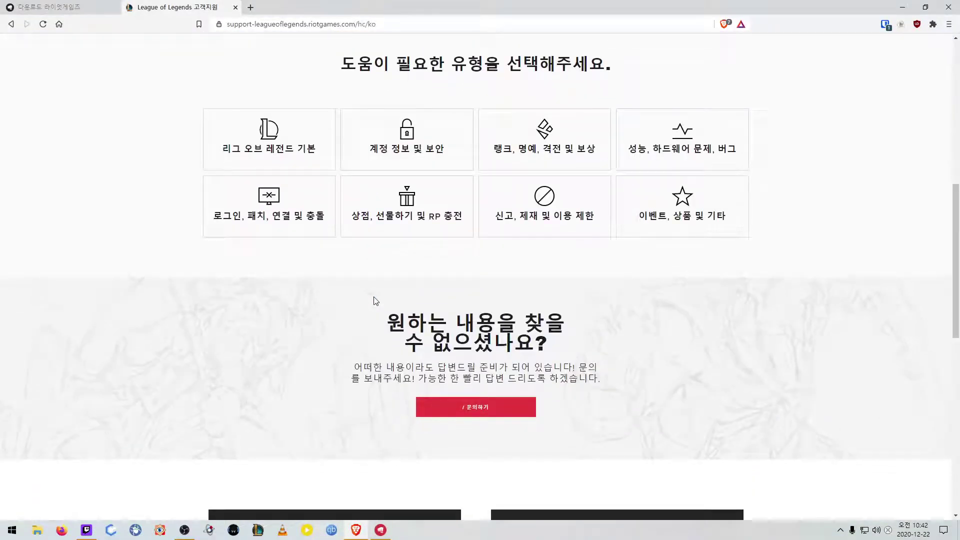
click(289, 216)
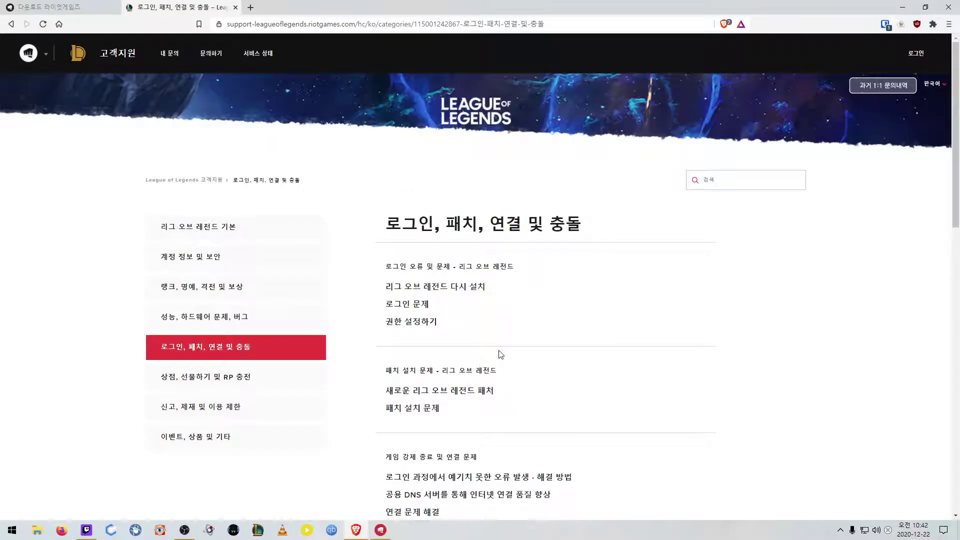
Step: Look through the category's articles, open 패치 설치 문제, and follow its link to the 마법공학 정비소 article
scroll(500, 354, down, 8)
scroll(500, 354, down, 5)
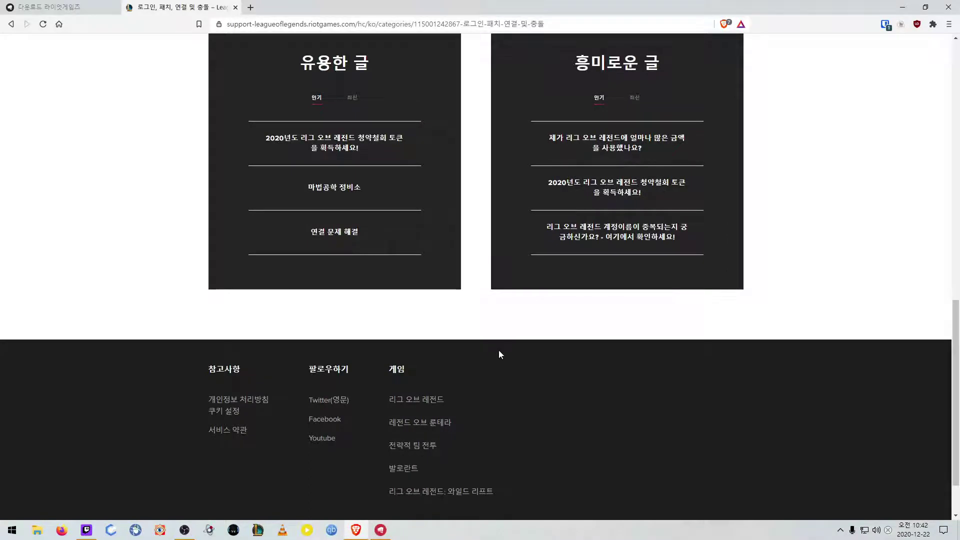
scroll(499, 355, down, 2)
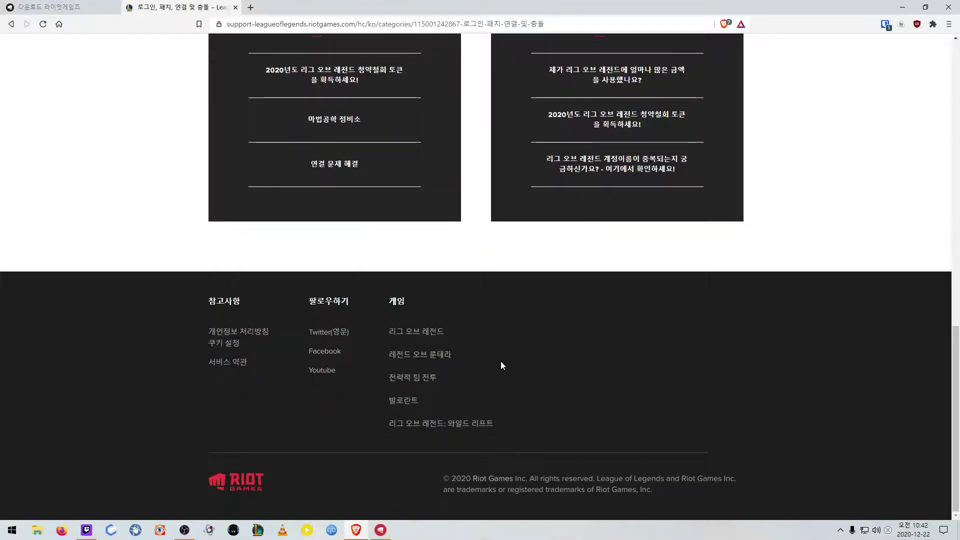
scroll(500, 361, up, 12)
scroll(508, 399, up, 2)
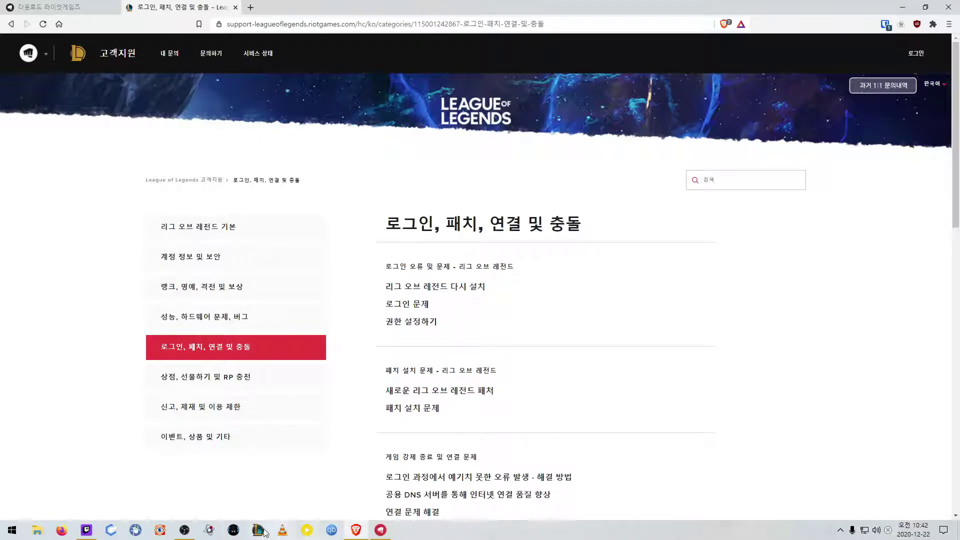
click(185, 530)
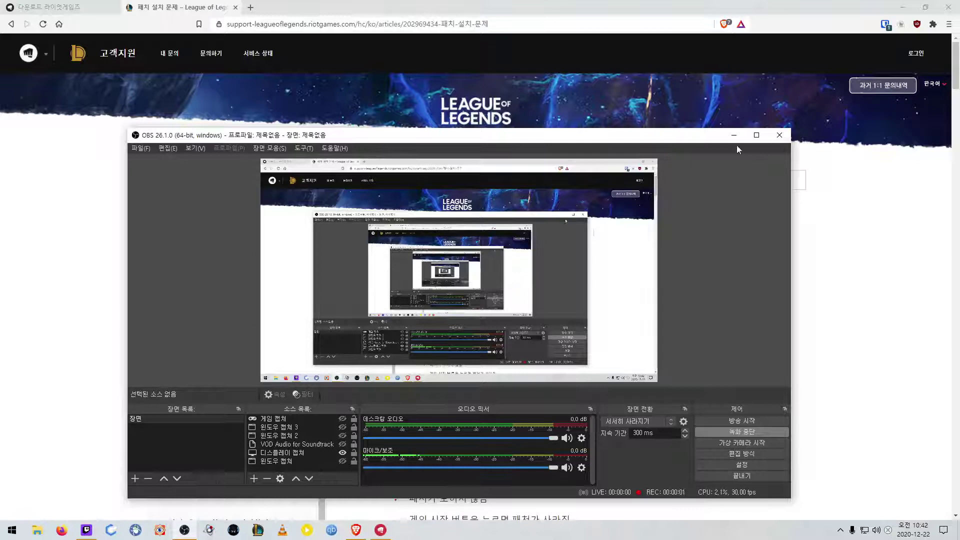
click(734, 135)
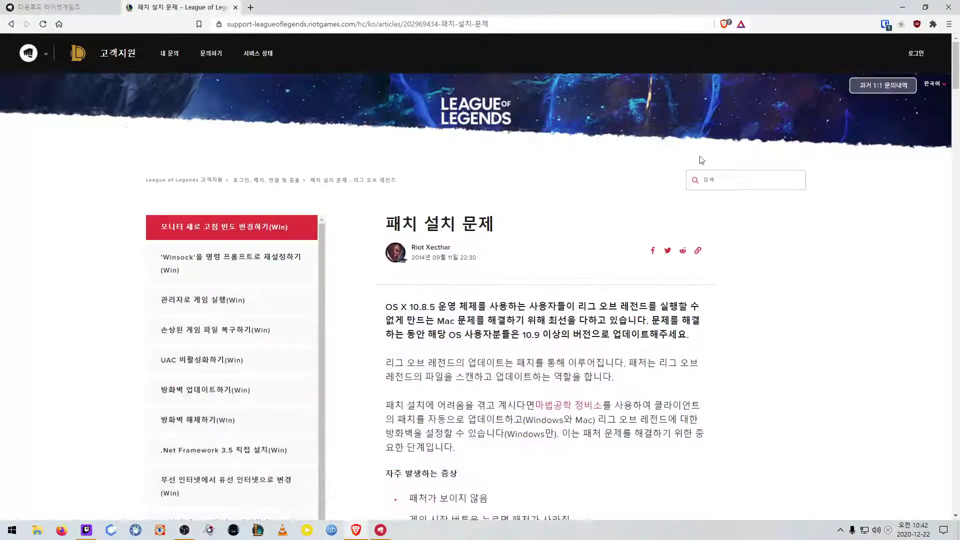
key(alt+Left)
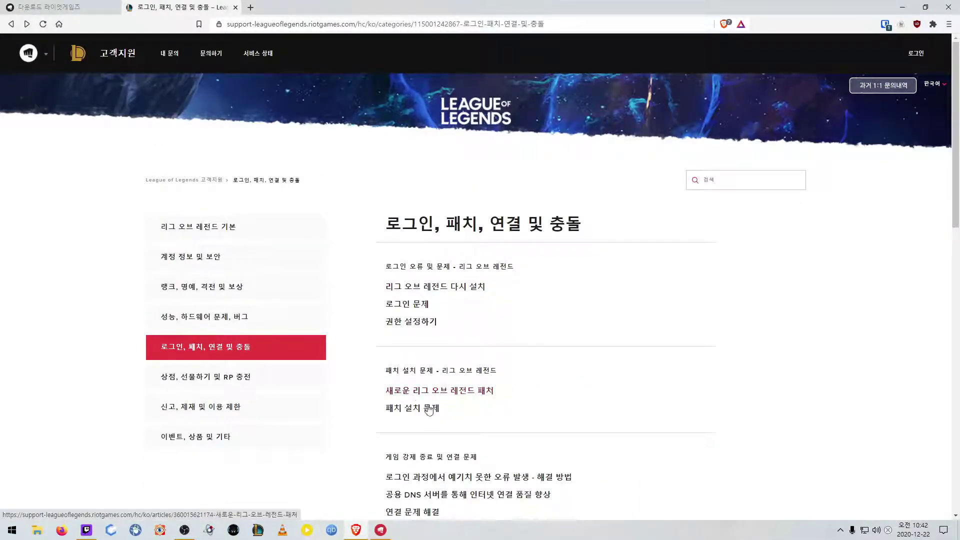
click(409, 413)
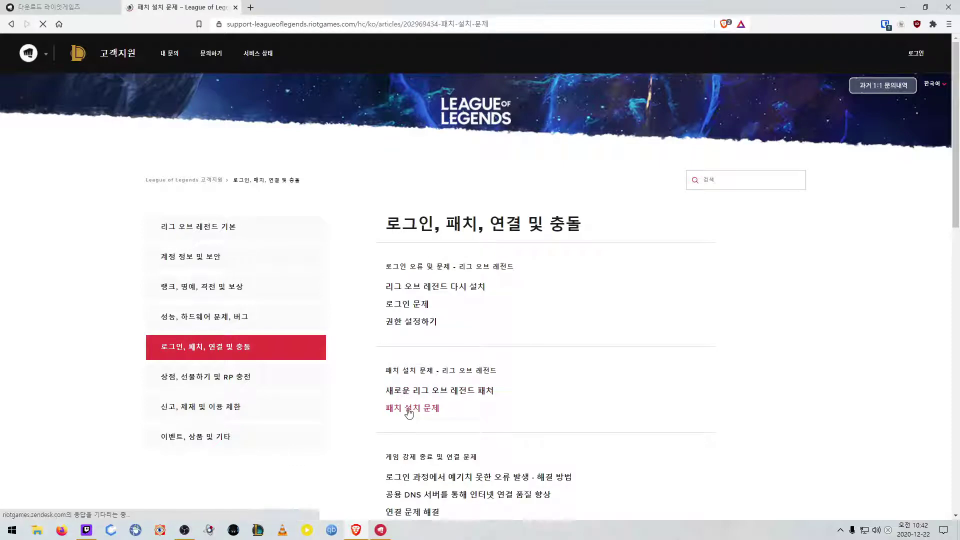
click(559, 411)
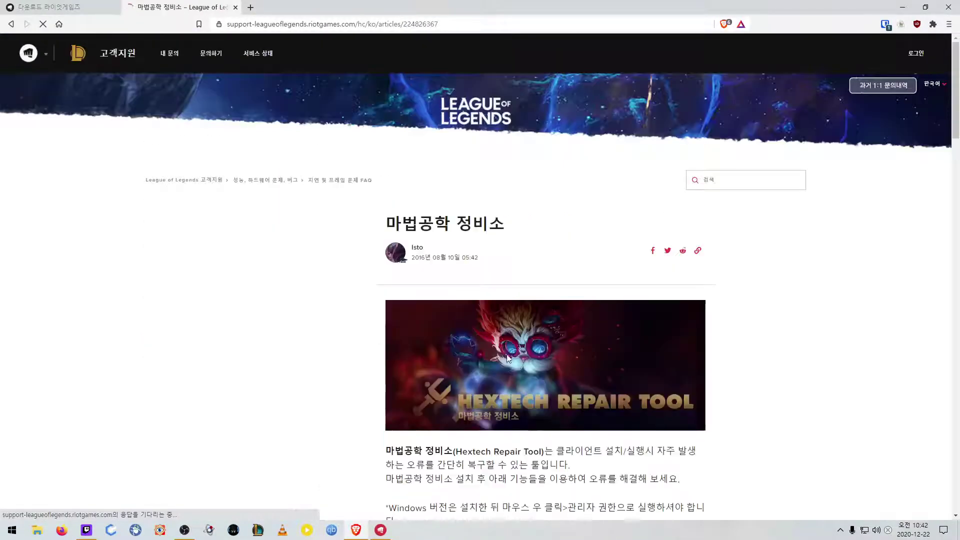
Step: Download the Windows version of Hextech Repair Tool from the 마법공학 정비소 article
drag(387, 224, 527, 225)
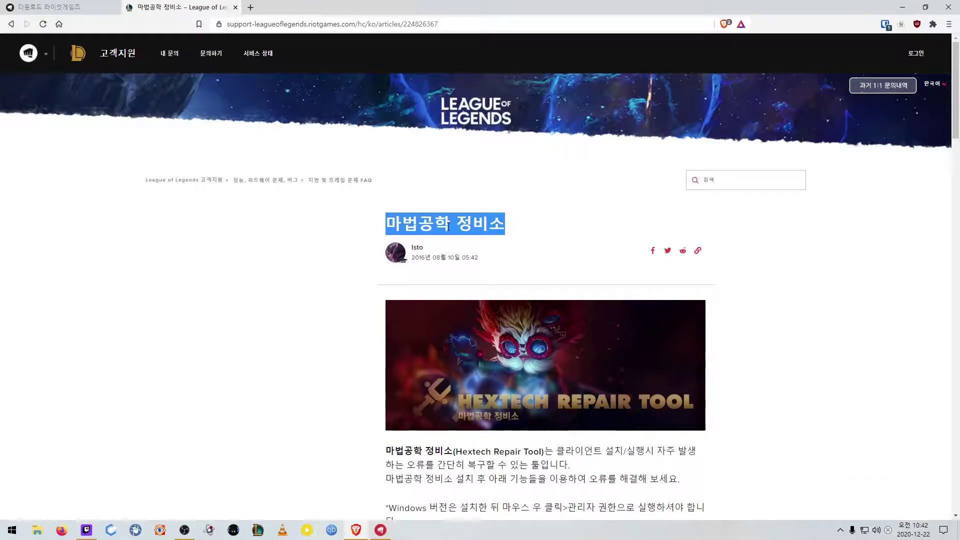
click(395, 228)
scroll(338, 240, down, 5)
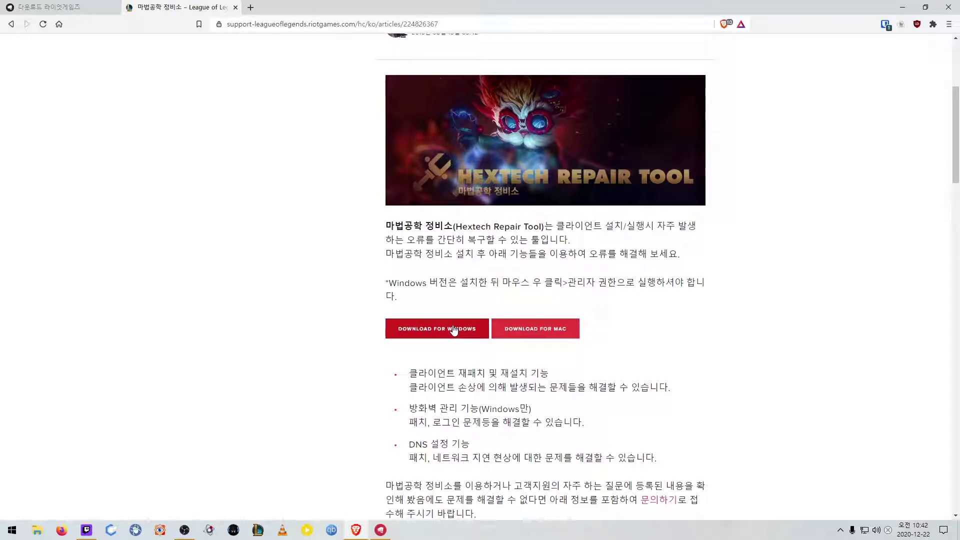
click(454, 330)
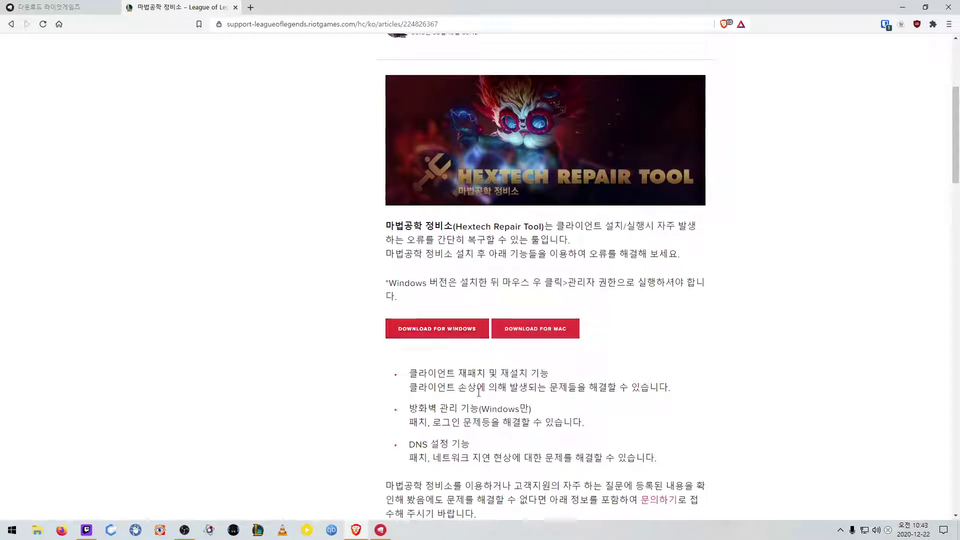
click(440, 333)
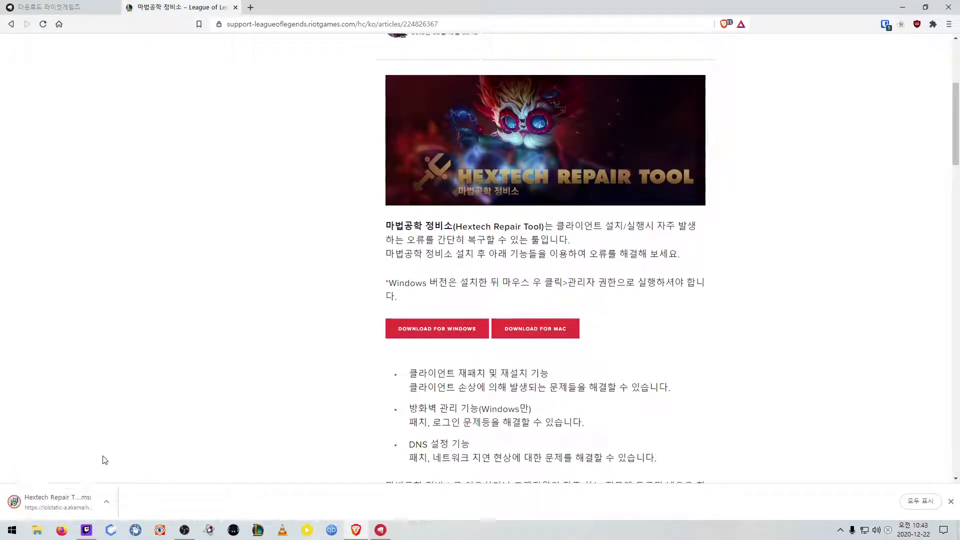
Step: Check the League of Legends download progress, then run the downloaded Hextech Repair Tool .msi and allow all its firewall requests
click(387, 532)
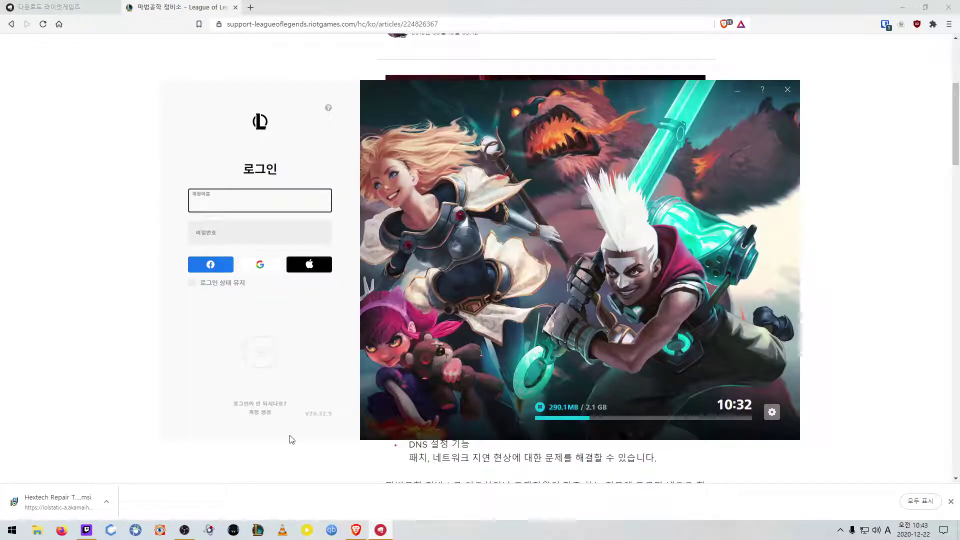
click(145, 376)
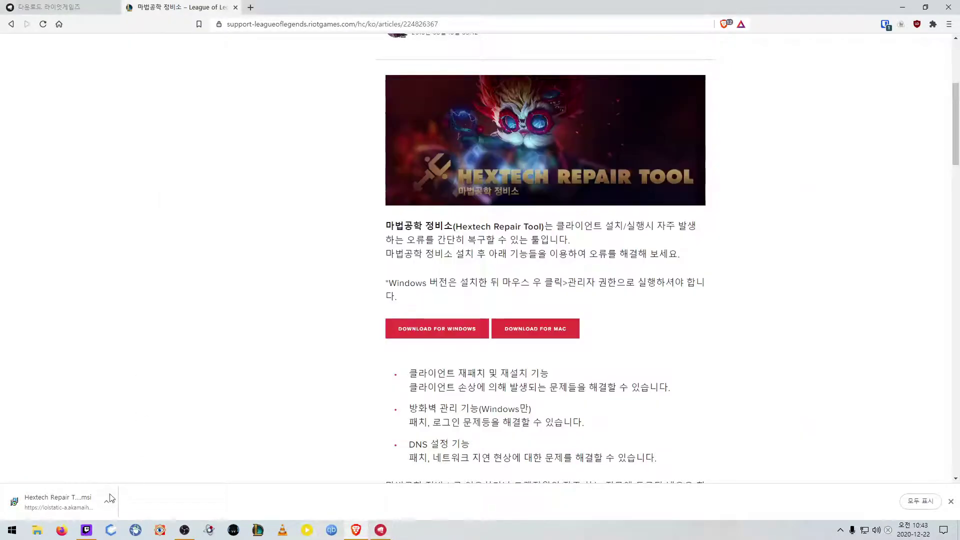
click(74, 498)
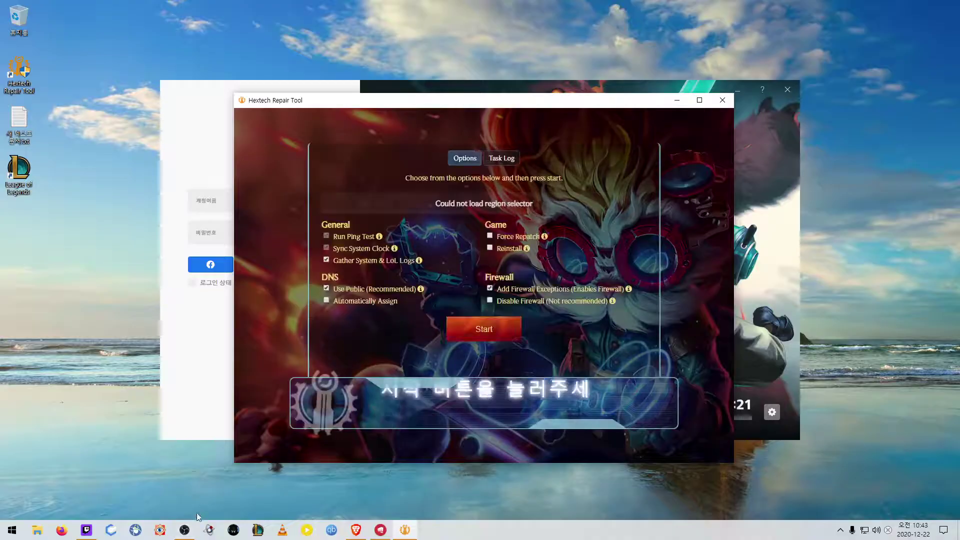
click(184, 531)
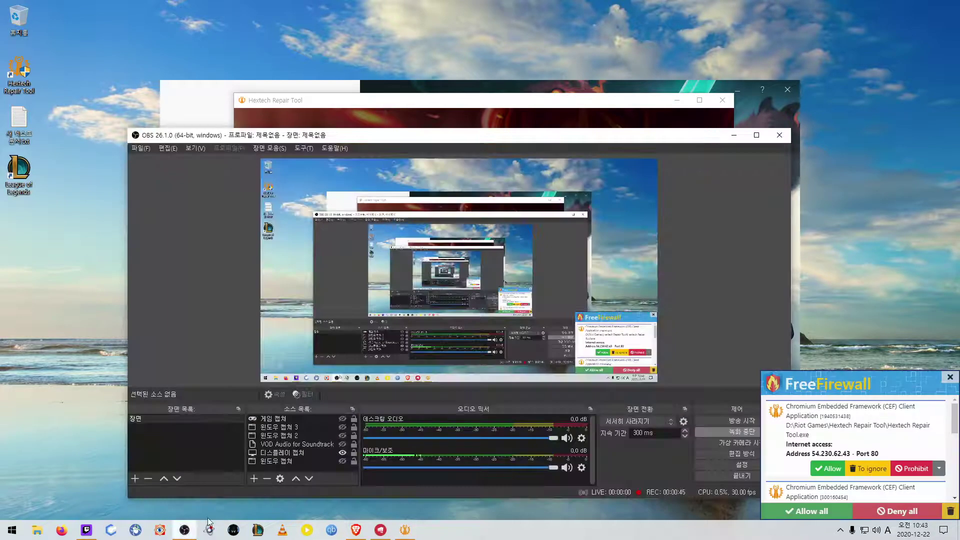
click(806, 511)
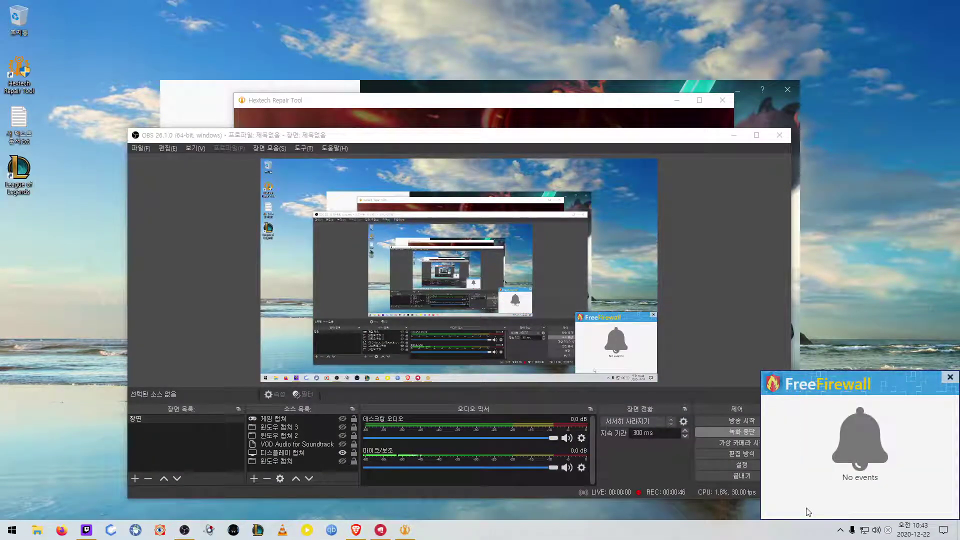
click(734, 135)
Step: Move the Hextech Repair Tool window beside the login form and start the repair with the preselected options
drag(562, 105, 726, 114)
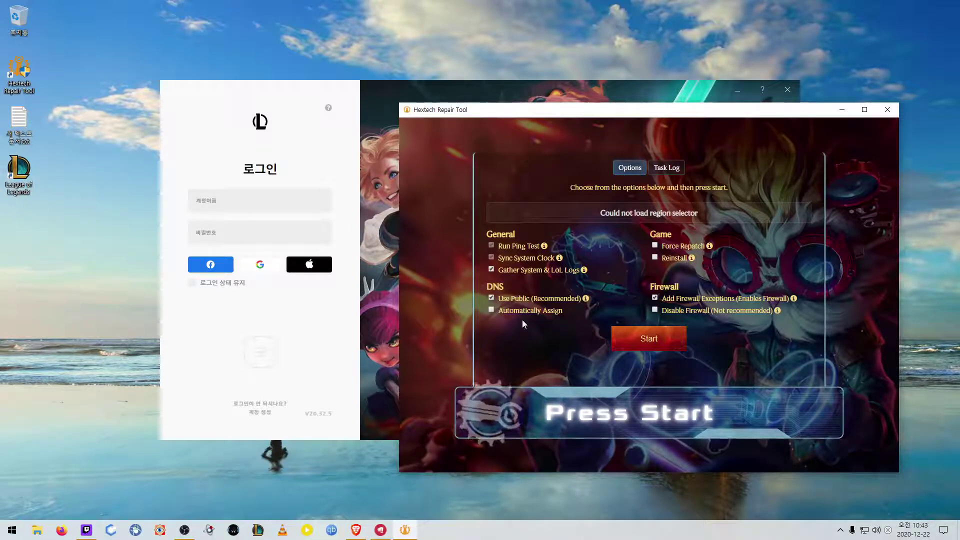
click(184, 529)
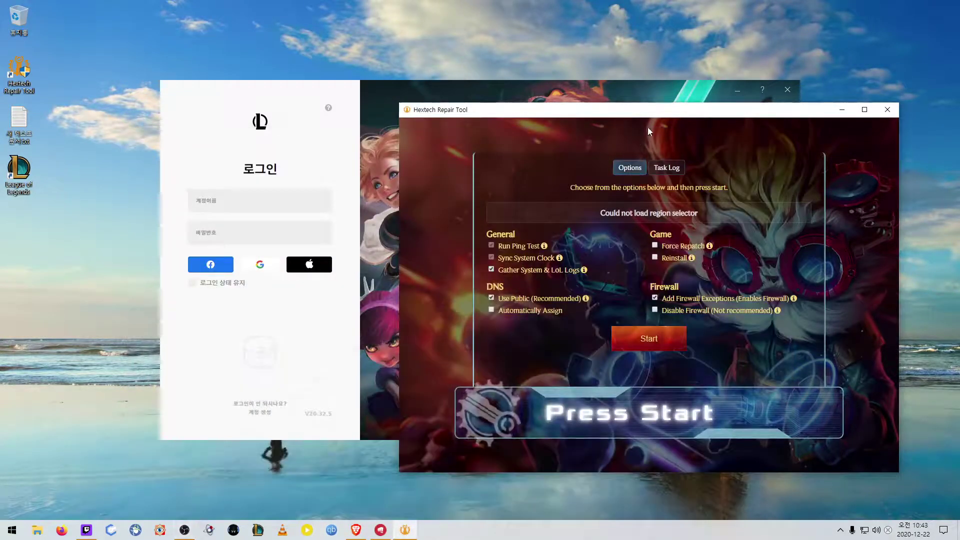
drag(647, 110, 611, 119)
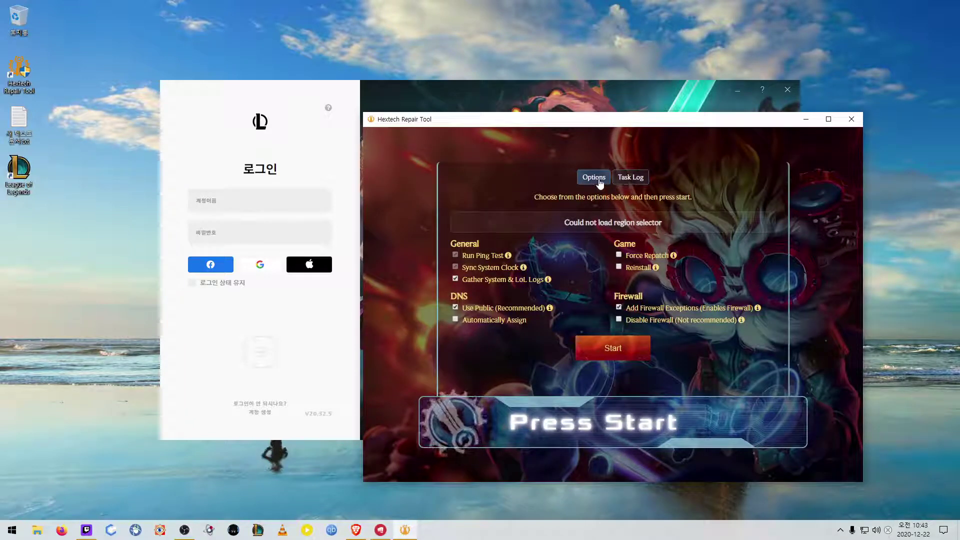
click(597, 348)
click(602, 343)
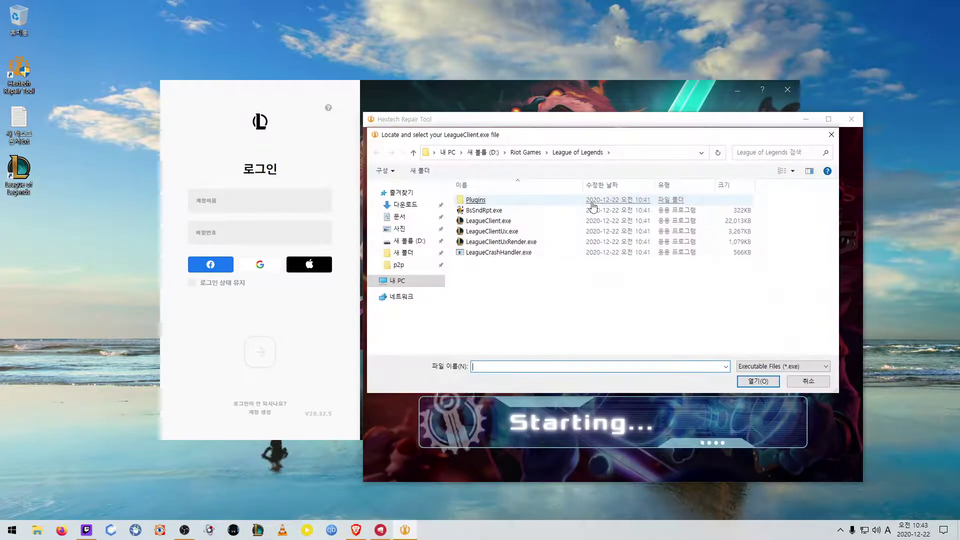
Step: Select LeagueClient.exe in D:\Riot Games\League of Legends as the client file for the repair
click(483, 152)
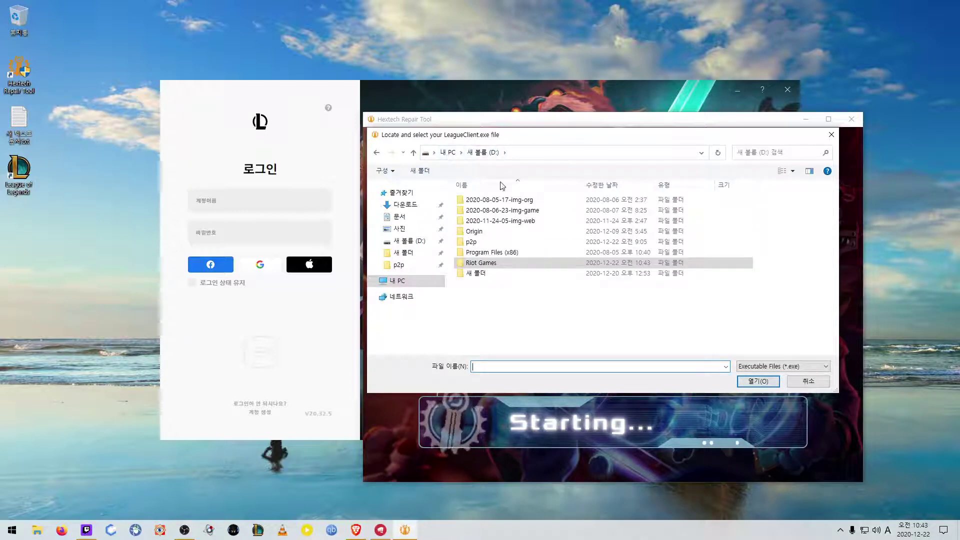
double_click(492, 267)
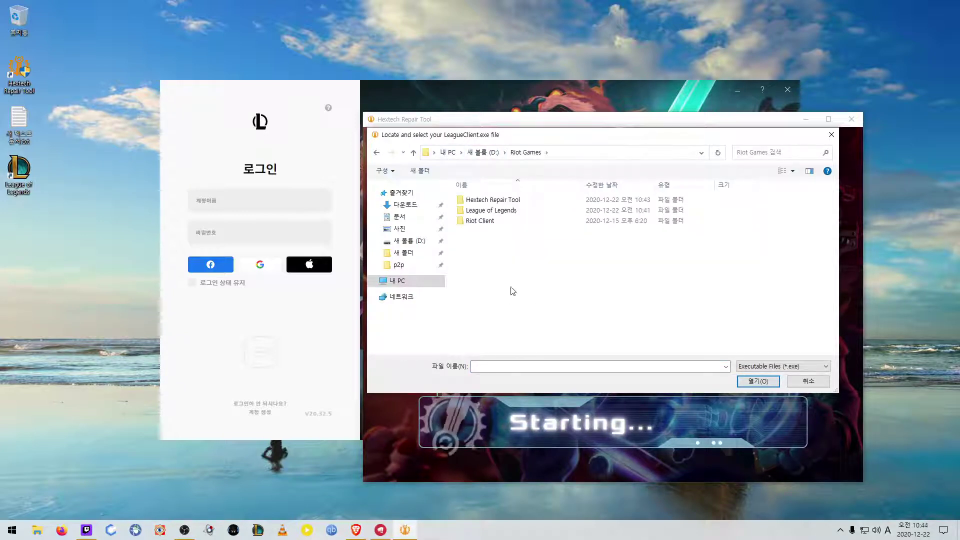
double_click(506, 212)
double_click(500, 221)
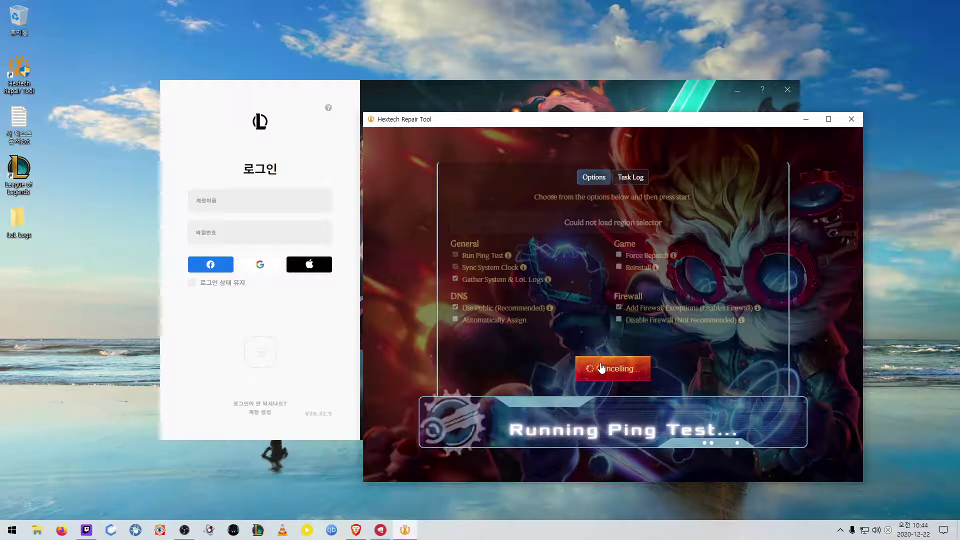
Step: Close the Hextech Repair Tool window and look for the tool among the installed apps
click(854, 120)
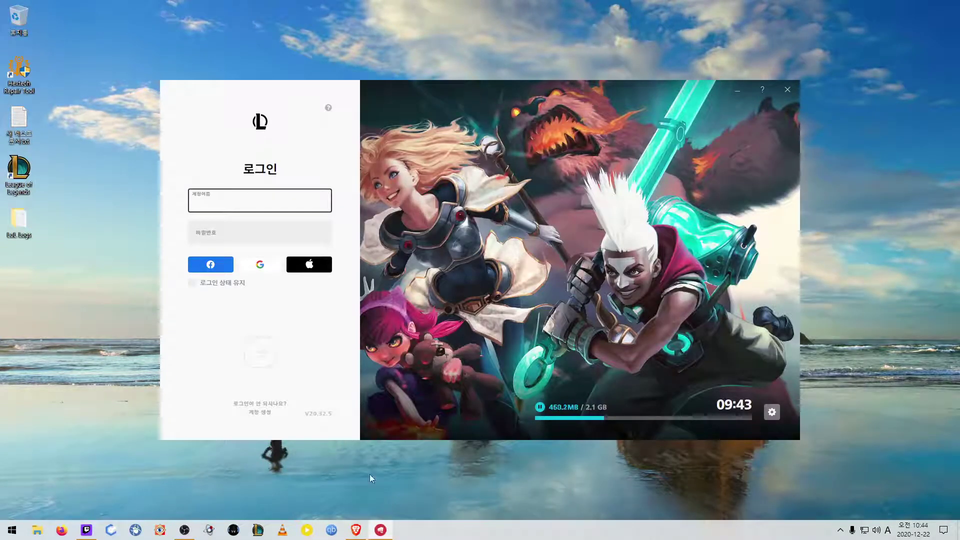
mouse_move(185, 529)
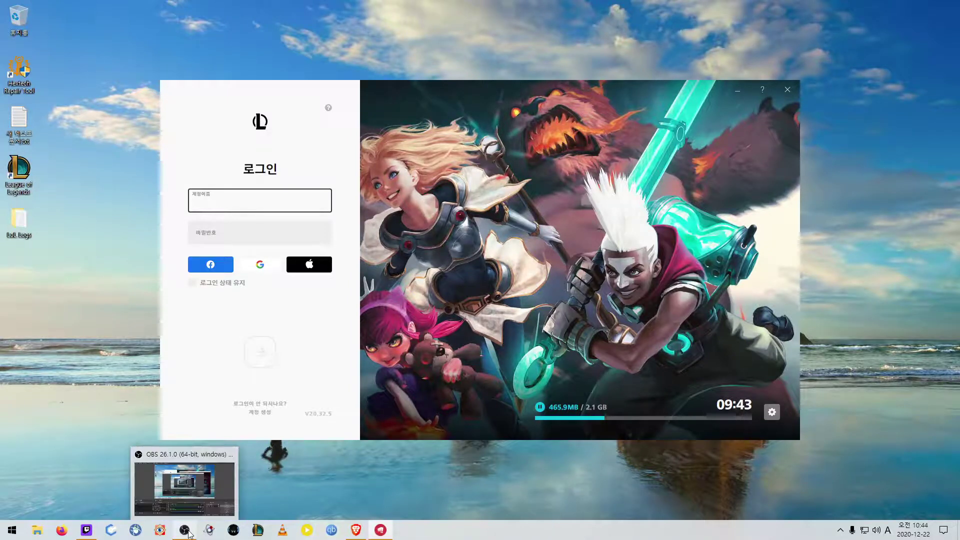
click(12, 529)
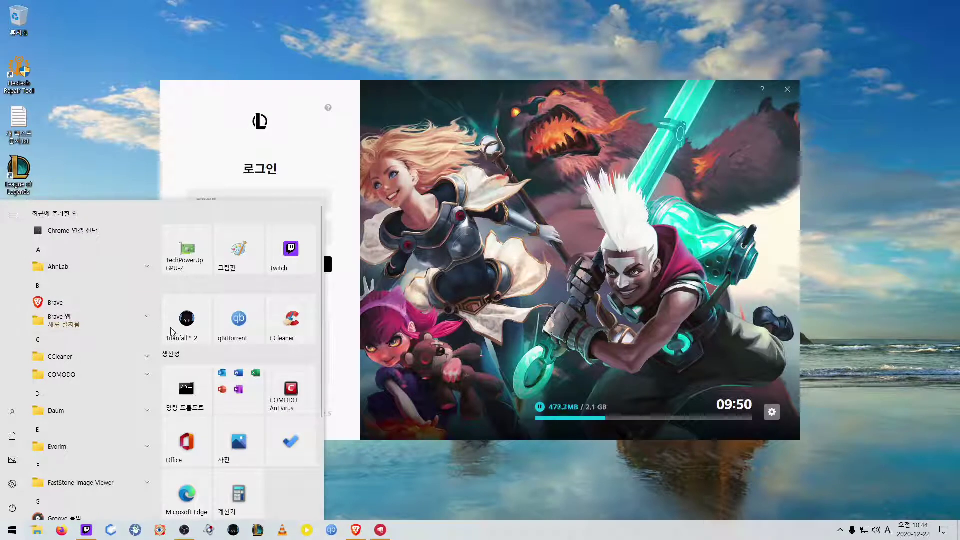
scroll(80, 350, down, 3)
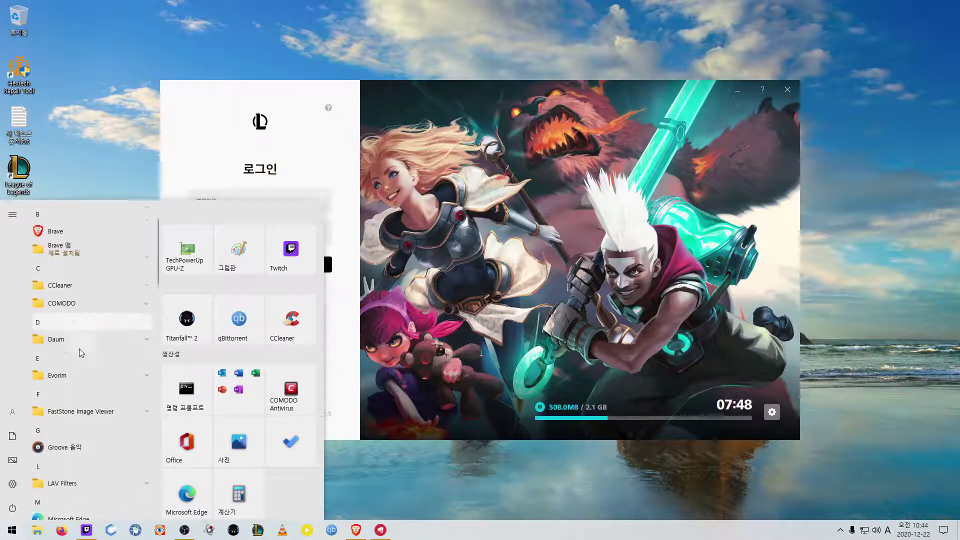
click(360, 493)
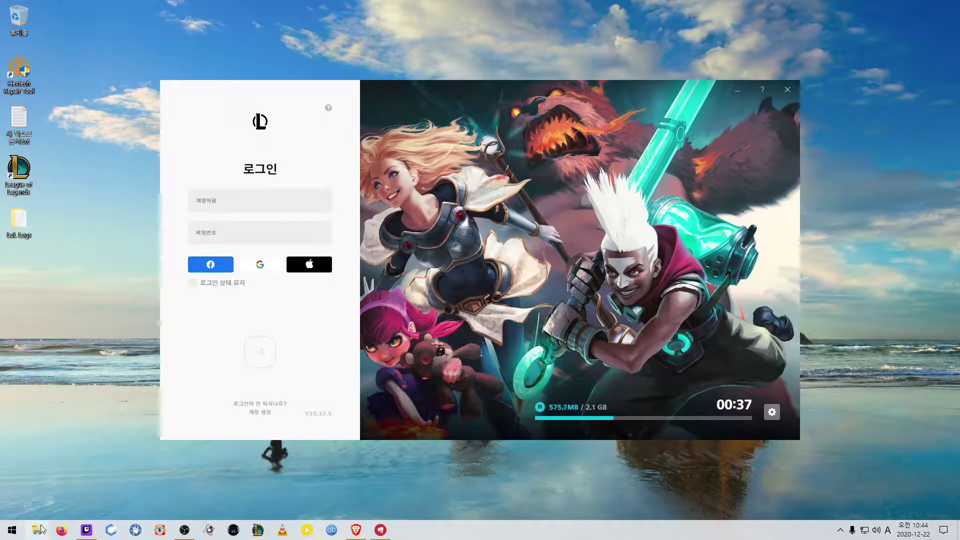
Step: Pin Hextech Repair Tool.exe from D:\Riot Games\Hextech Repair Tool to the Start screen
key(super+e)
click(360, 200)
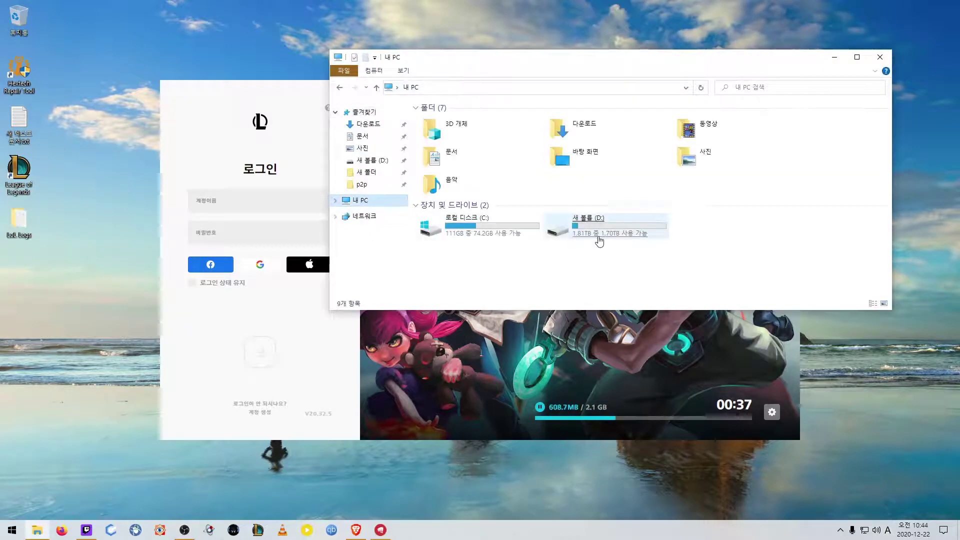
double_click(598, 235)
double_click(457, 182)
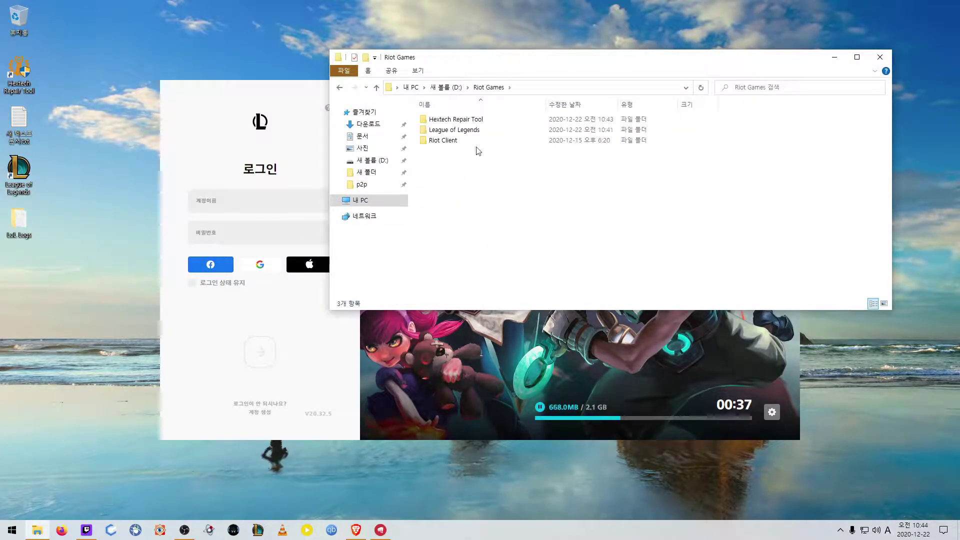
click(472, 122)
double_click(472, 123)
right_click(465, 249)
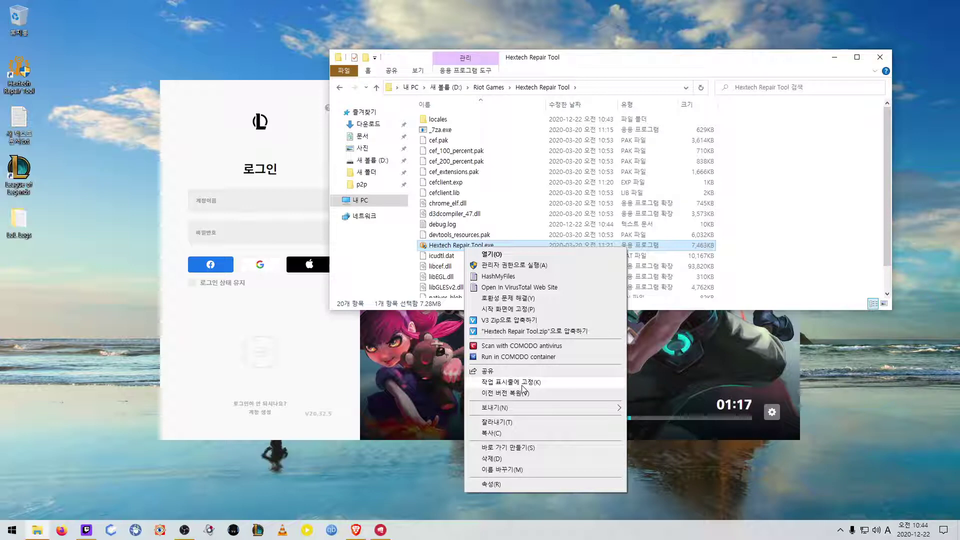
click(507, 309)
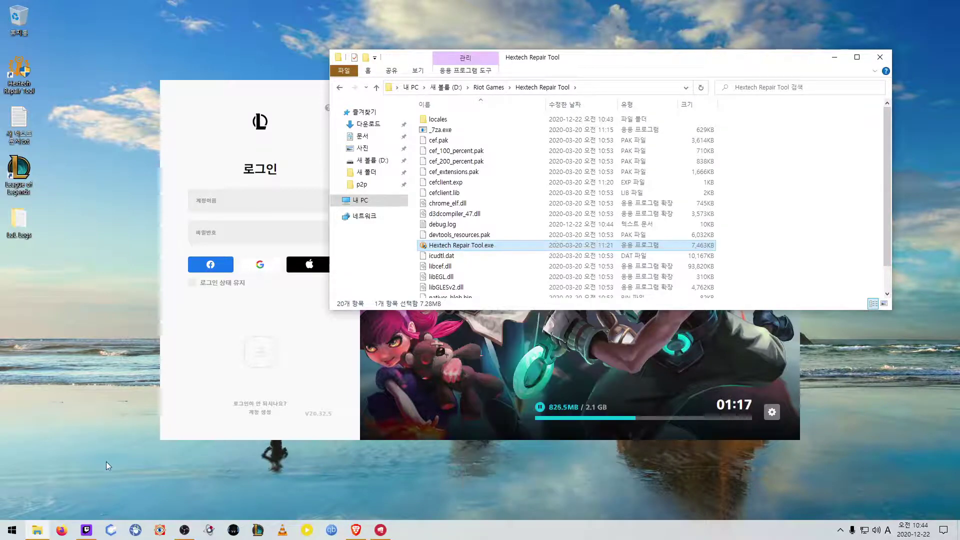
Step: Launch the pinned Hextech Repair Tool from Start to view its repair options and close it without starting a repair
click(7, 531)
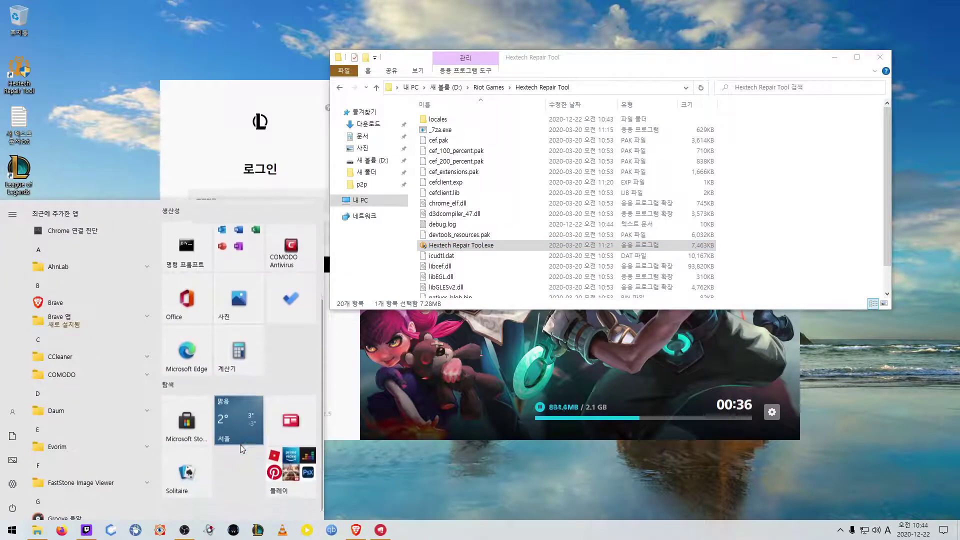
scroll(240, 445, up, 5)
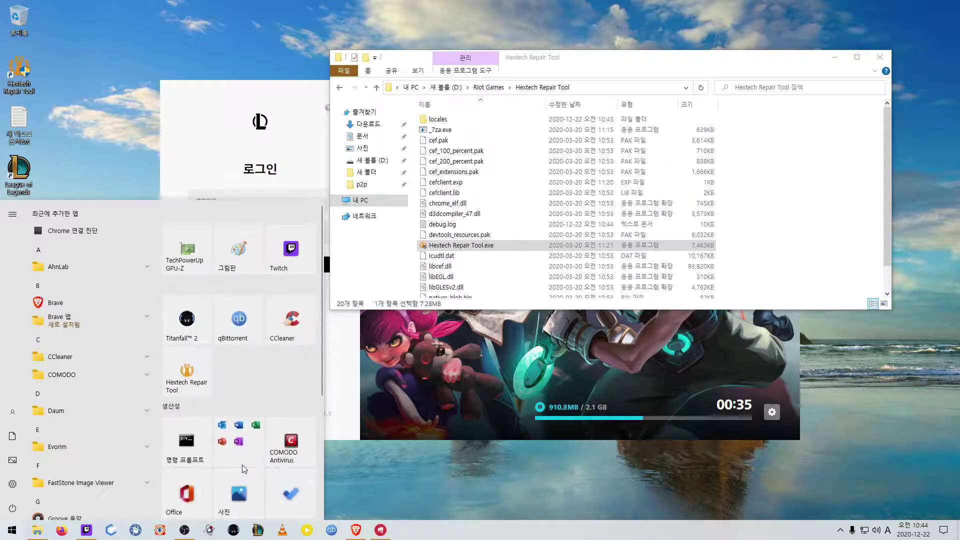
click(189, 381)
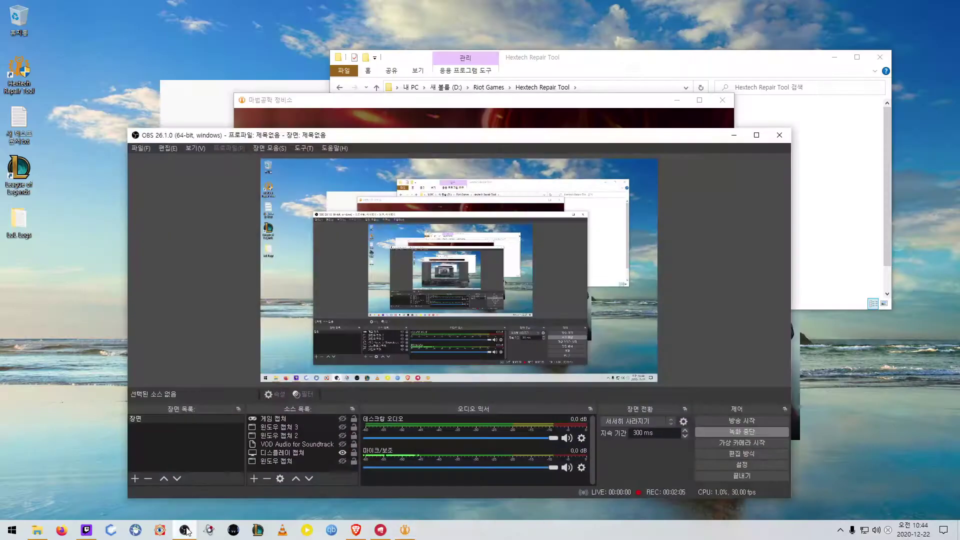
click(553, 105)
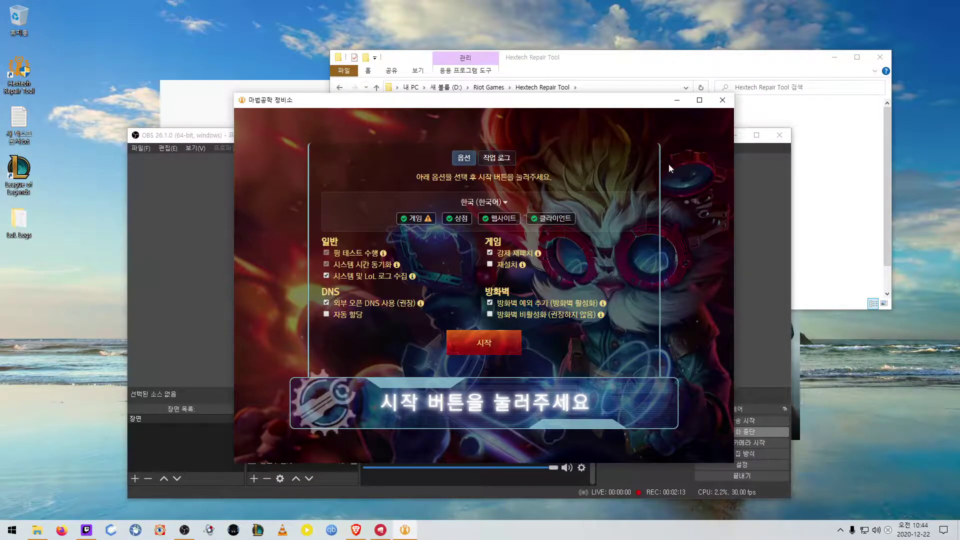
click(724, 102)
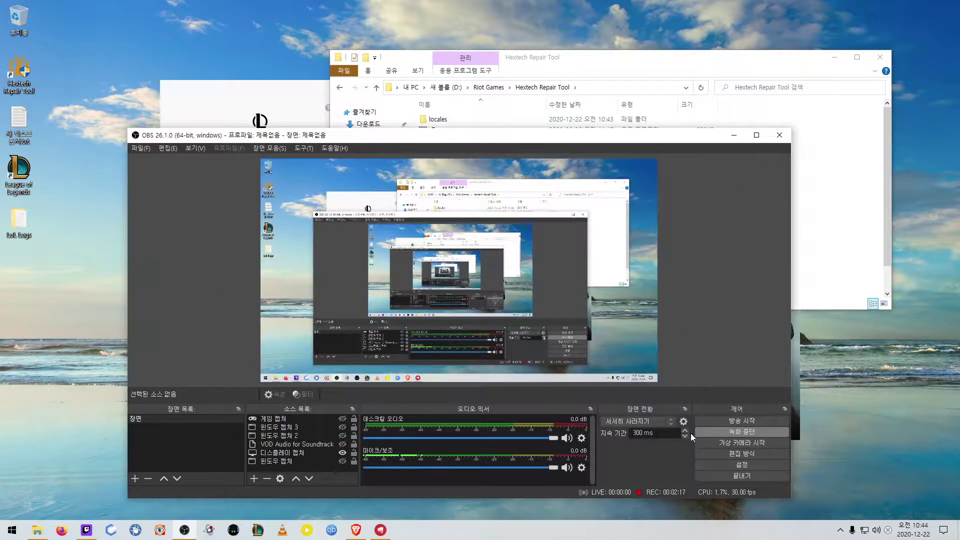